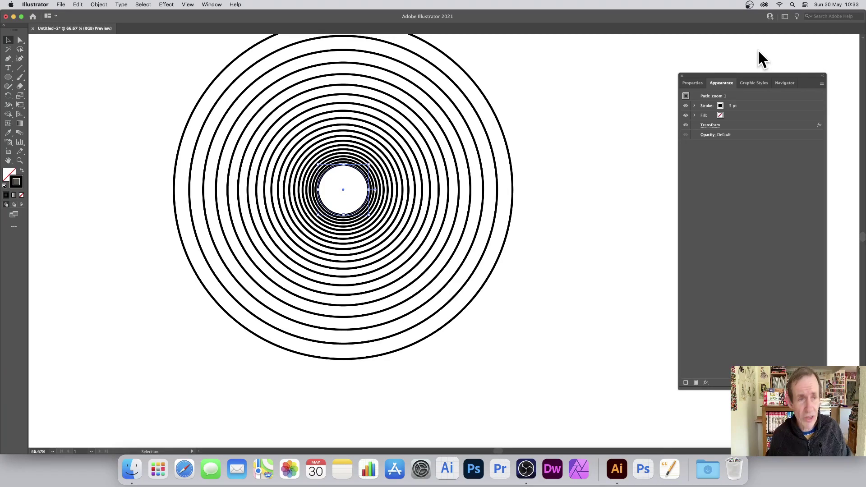
Apply Object > Repeat > Radial to the selected concentric circles.
click(96, 4)
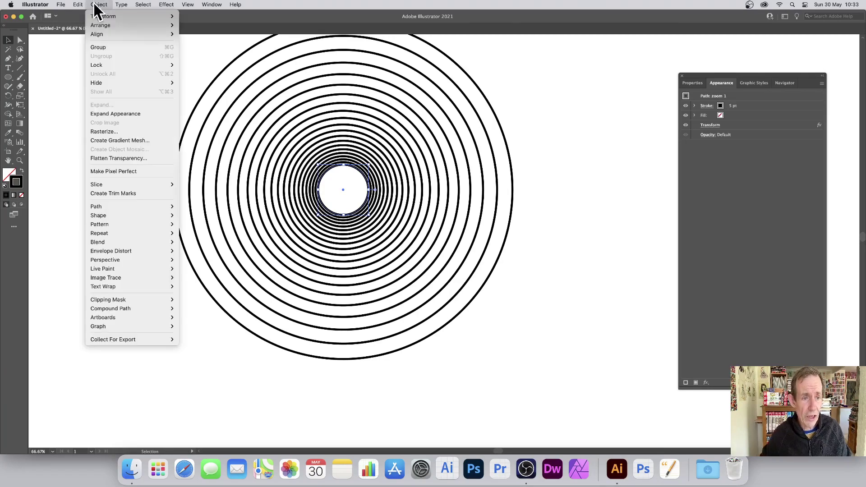
mouse_move(112, 231)
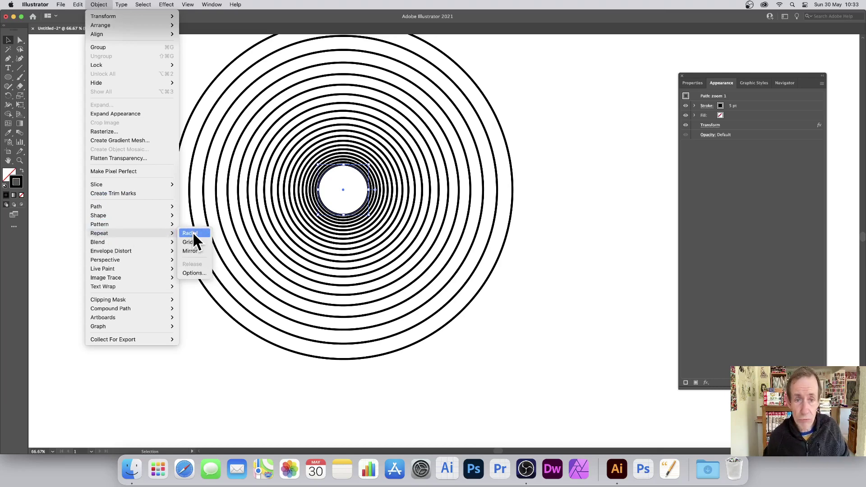
click(192, 233)
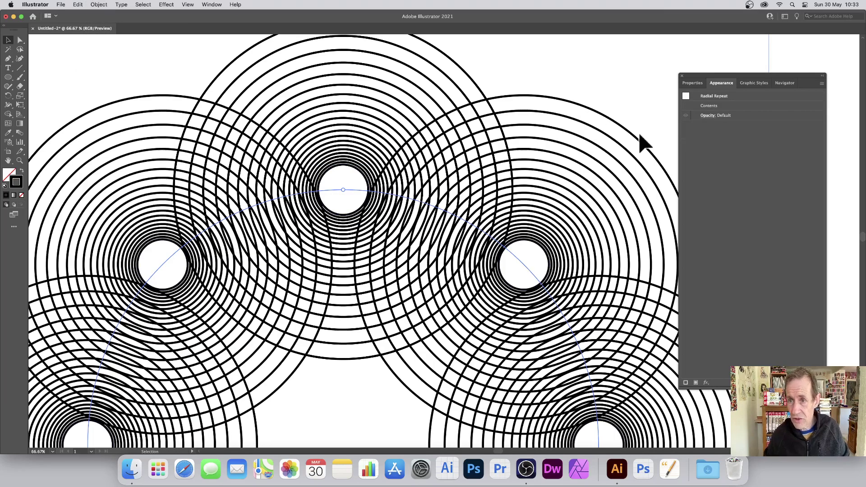
Zoom out, move the radial artwork up, and adjust the ring's radius.
click(786, 83)
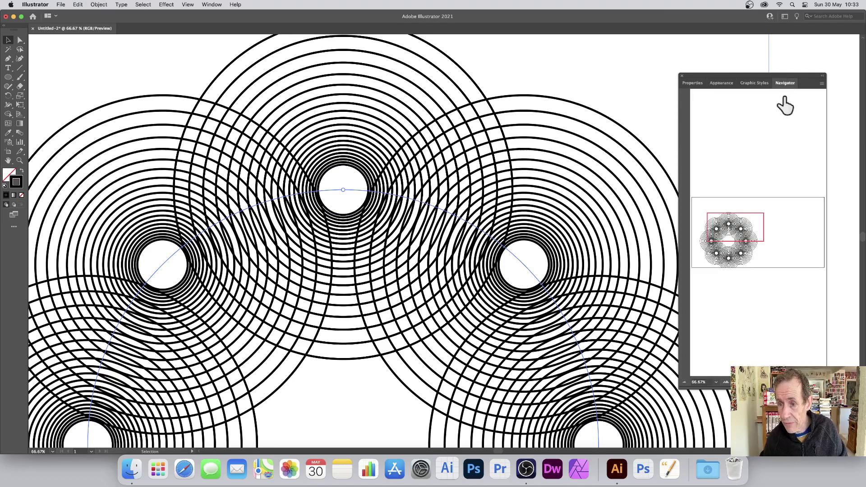
click(684, 382)
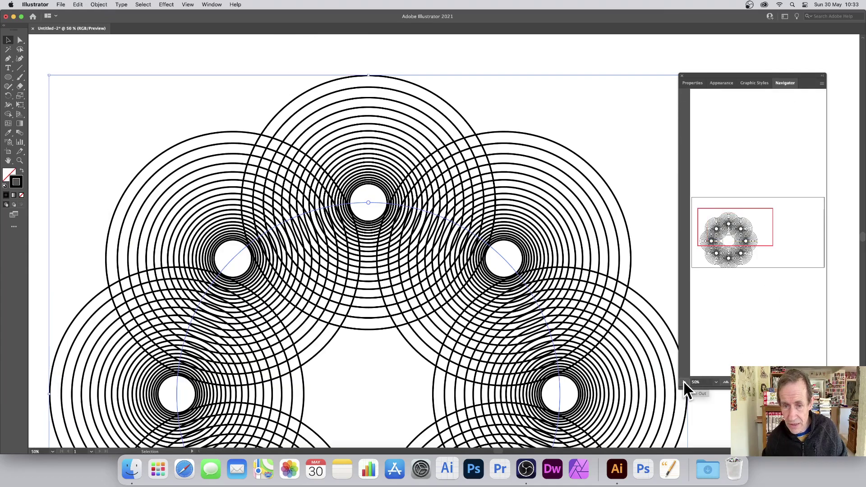
click(684, 382)
drag(500, 253, 491, 142)
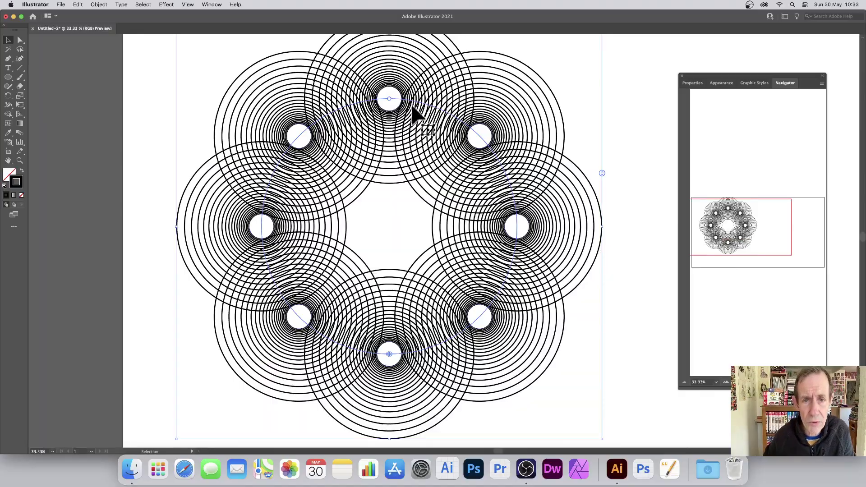
drag(389, 98, 420, 151)
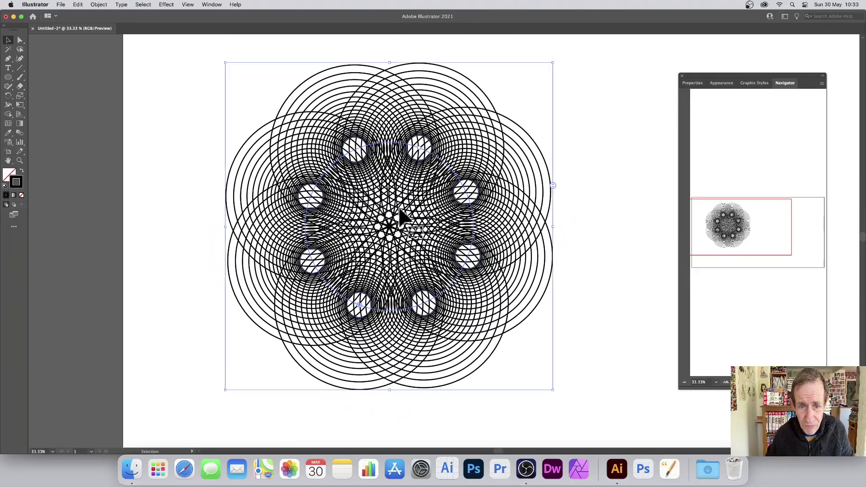
drag(420, 152, 440, 159)
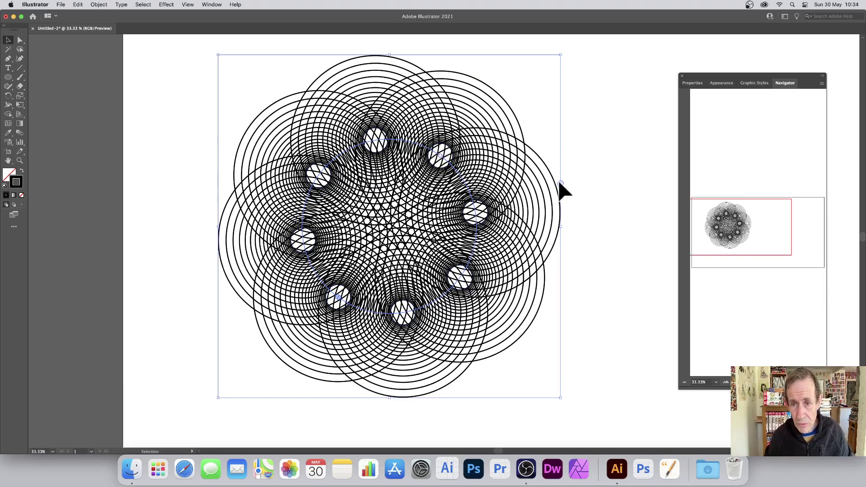
Raise the radial repeat to 14 instances and reposition the artwork upward.
drag(560, 184, 560, 159)
drag(453, 197, 336, 201)
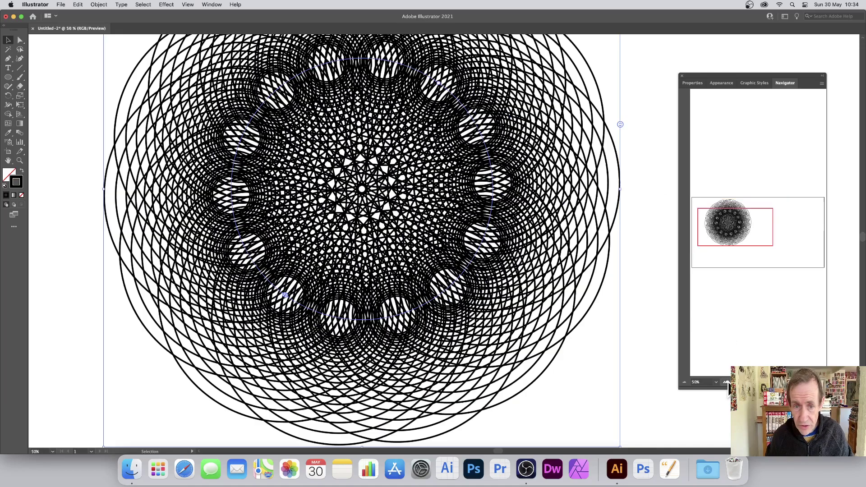
click(726, 382)
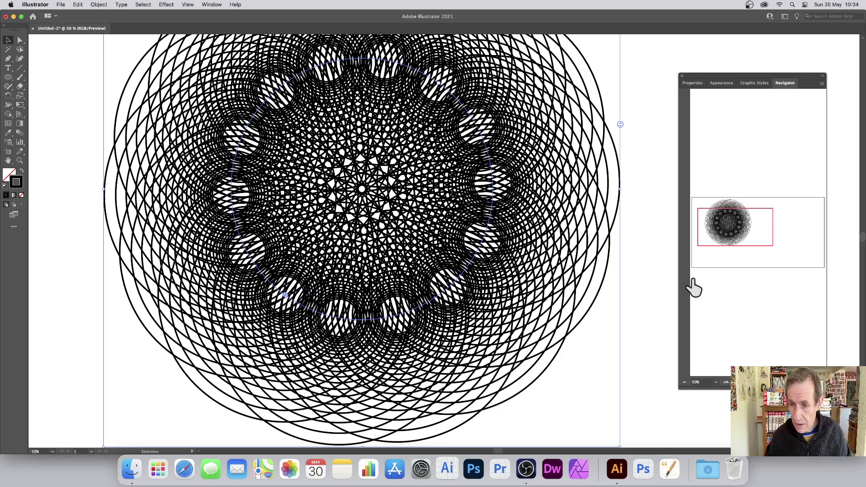
click(684, 382)
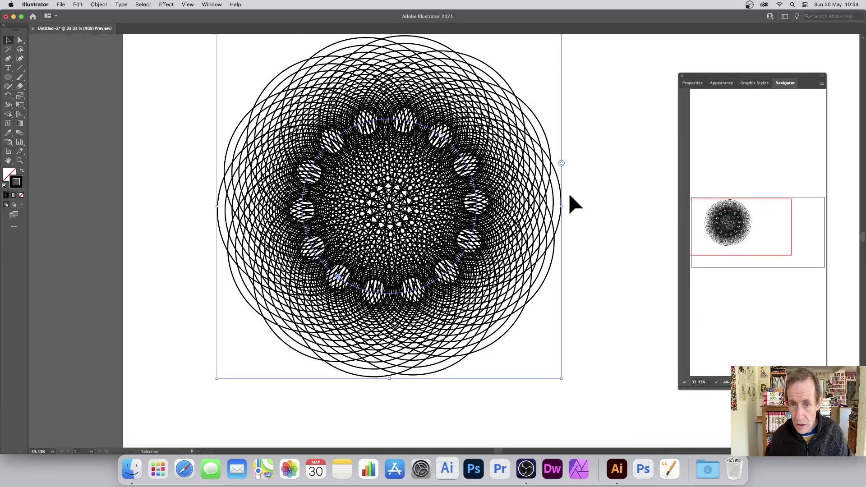
In isolation mode, enlarge the source circle, squeeze it into an ellipse and shift it.
double_click(504, 167)
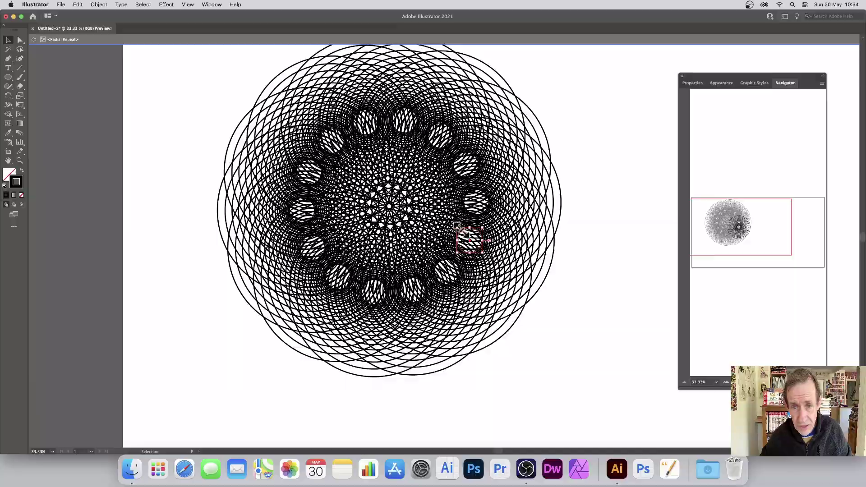
drag(455, 225, 515, 224)
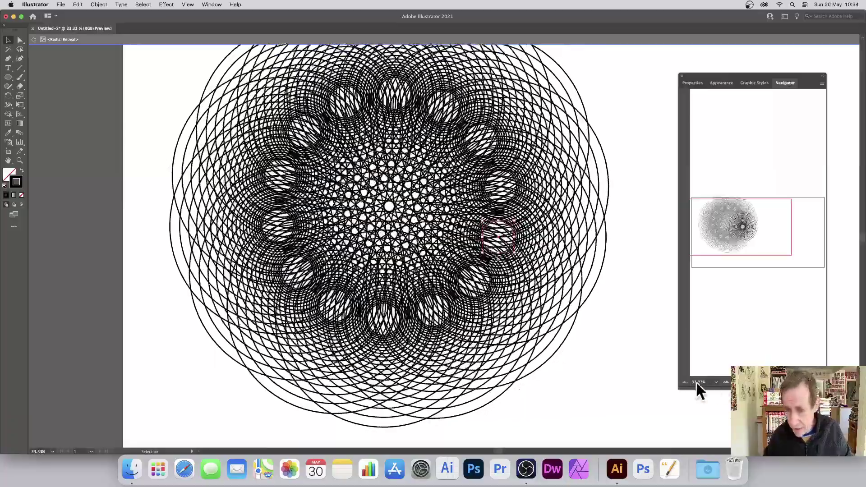
click(727, 383)
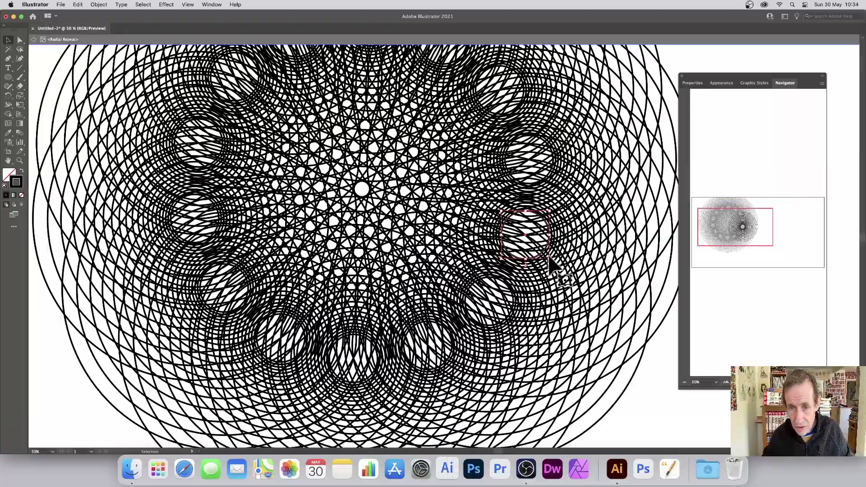
drag(550, 260, 572, 262)
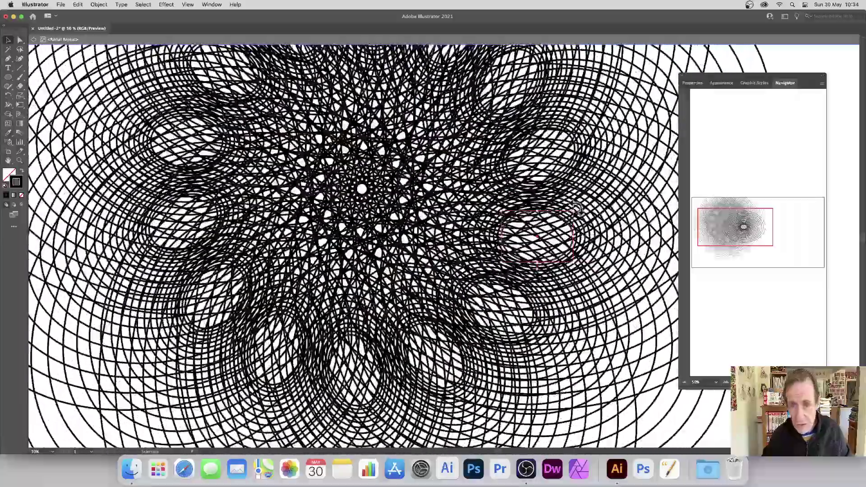
mouse_move(579, 209)
mouse_down()
mouse_move(557, 257)
mouse_move(518, 252)
mouse_move(590, 251)
mouse_move(609, 232)
mouse_move(574, 212)
mouse_up()
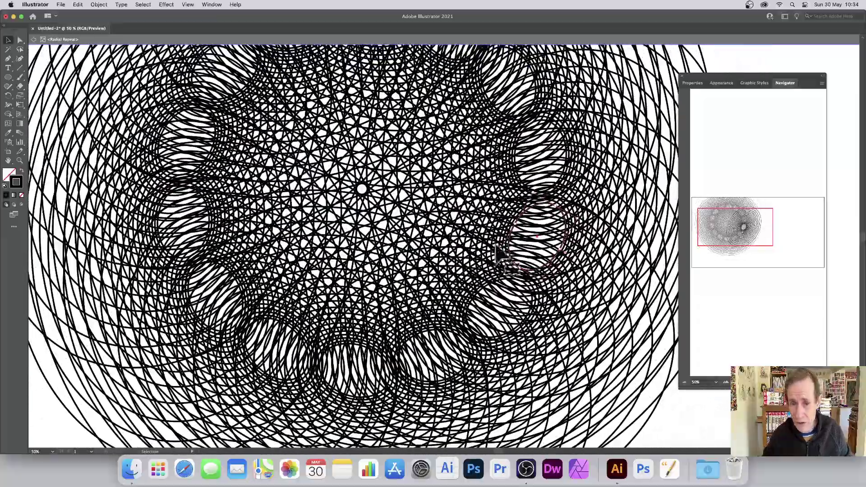
mouse_move(502, 260)
mouse_down()
mouse_move(457, 252)
mouse_move(515, 264)
mouse_up()
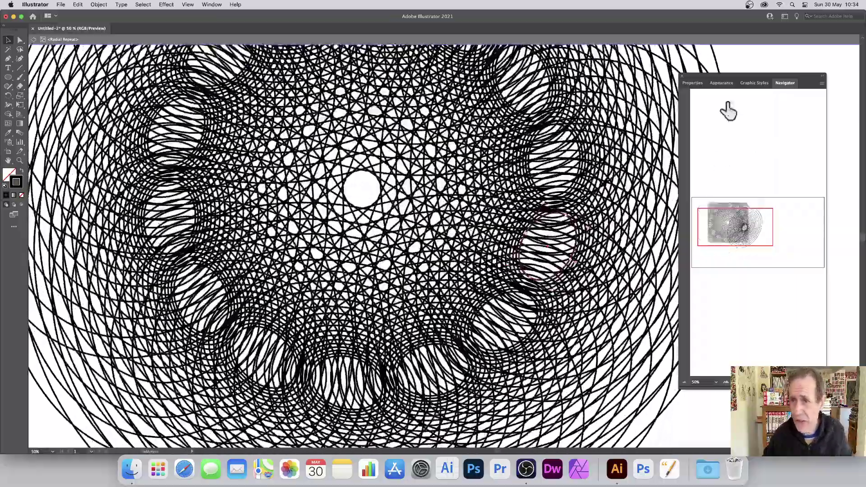
click(722, 83)
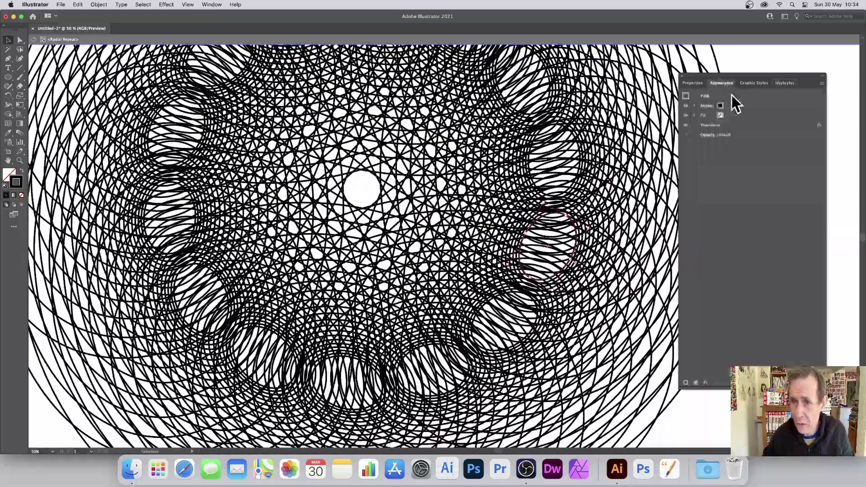
Set the Transform effect to 120% horizontal and vertical scale with 10 copies.
click(711, 126)
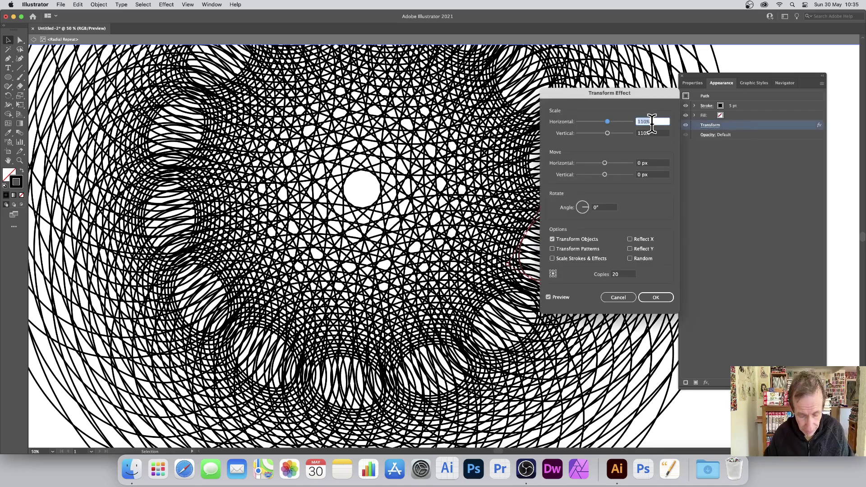
text(120)
key(Tab)
text(12)
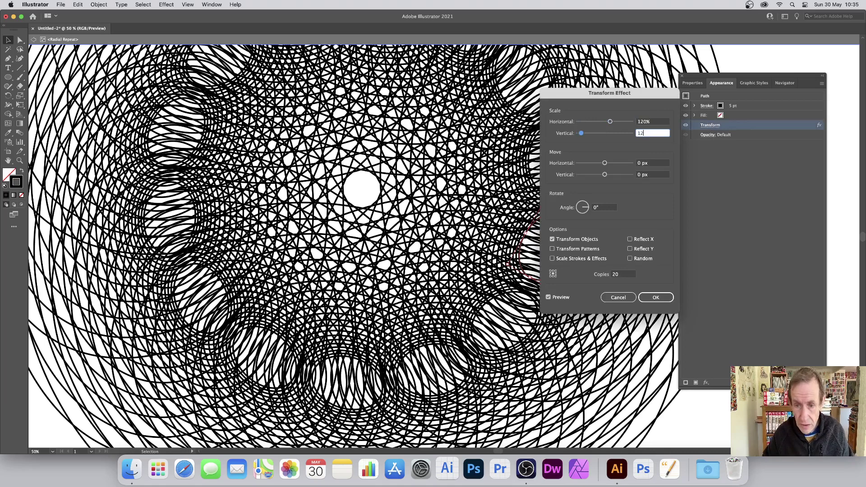
text(0)
key(Tab)
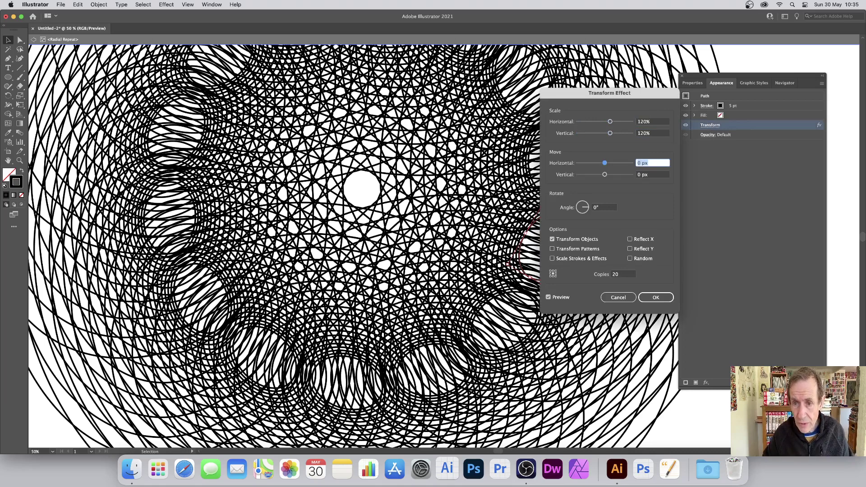
double_click(624, 275)
text(10)
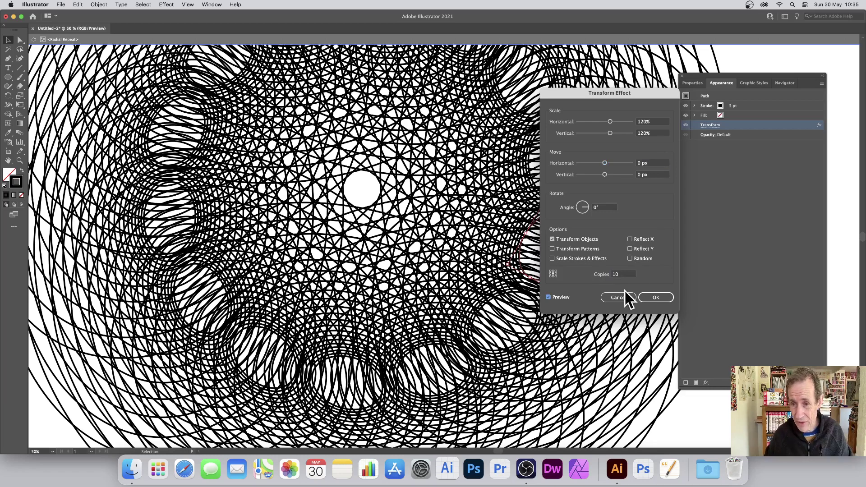
click(663, 295)
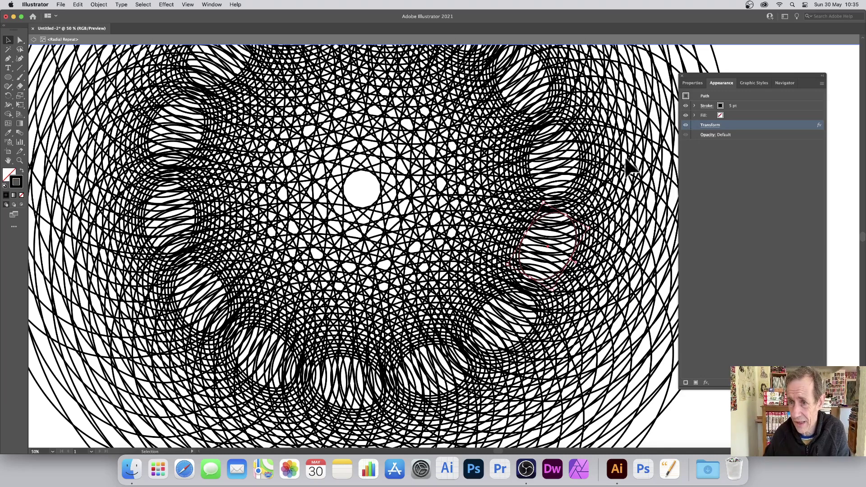
Reapply the Transform effect at 120% scale with 10 copies, then deselect the path.
click(707, 124)
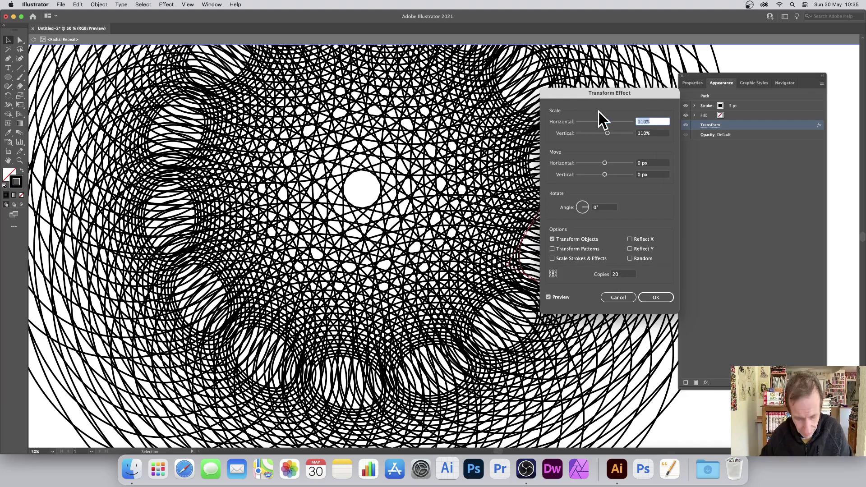
text(120)
key(Tab)
text(1)
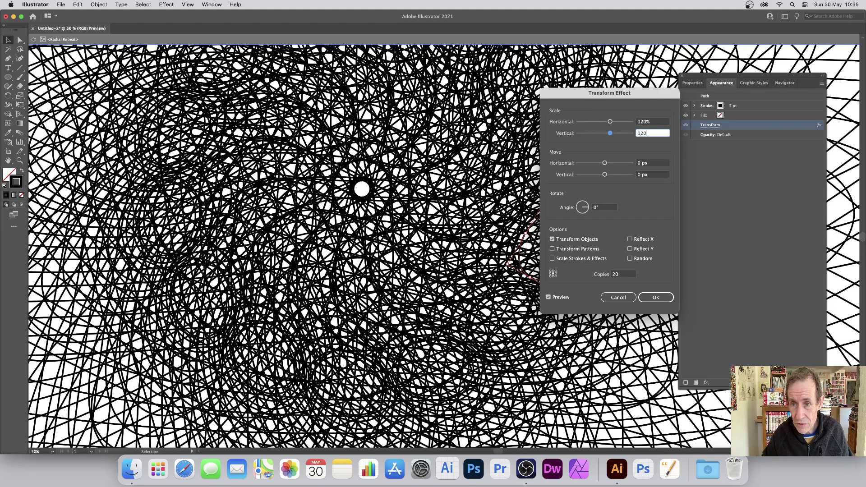
text(20)
key(Tab)
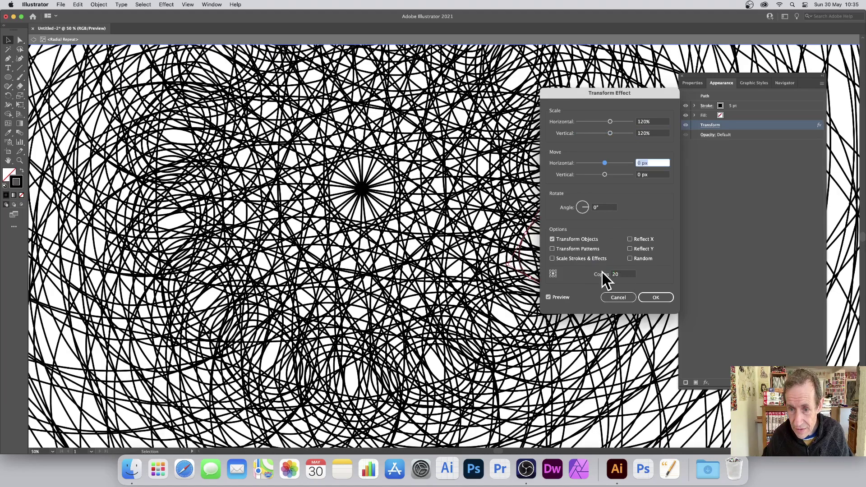
click(631, 274)
text(10)
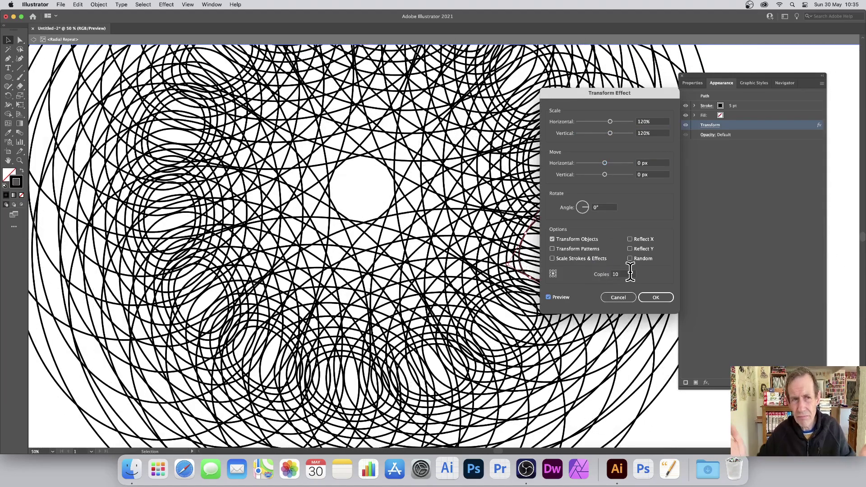
click(661, 297)
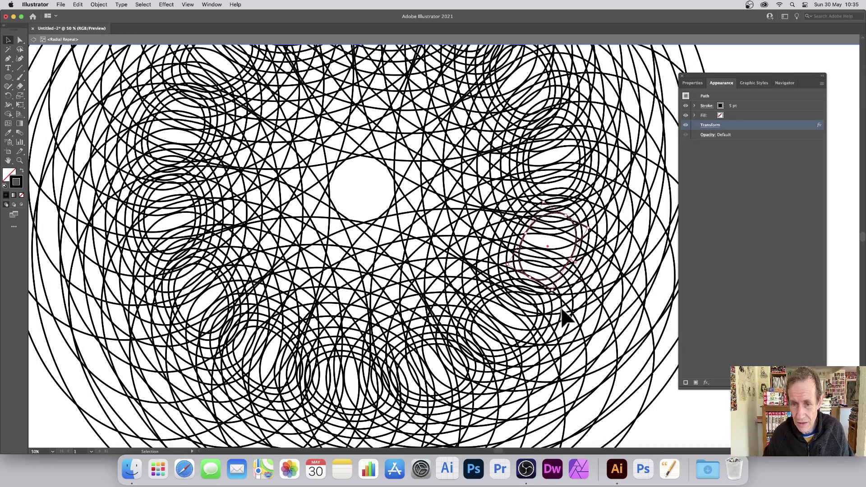
click(551, 286)
Scale the source circle and drag it up-left with Direct Selection to shrink the centre hole.
click(553, 288)
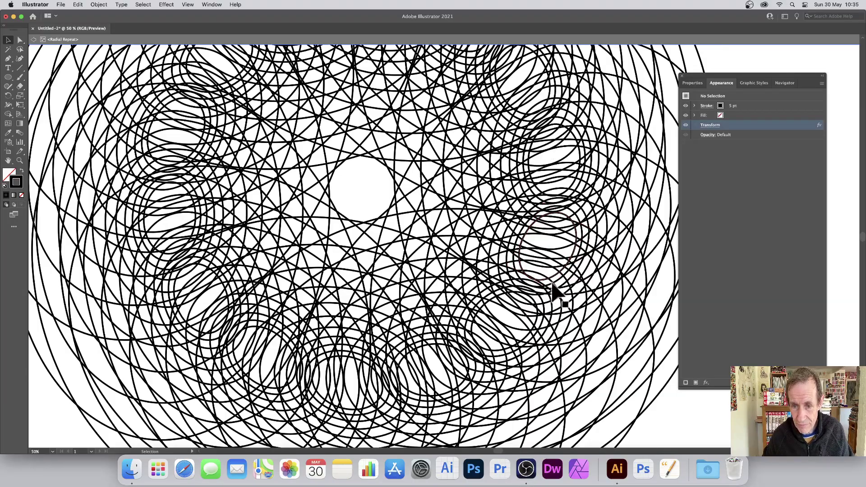
mouse_move(555, 292)
mouse_down()
mouse_move(577, 296)
mouse_move(573, 275)
mouse_move(507, 277)
mouse_move(423, 261)
mouse_move(562, 291)
mouse_up()
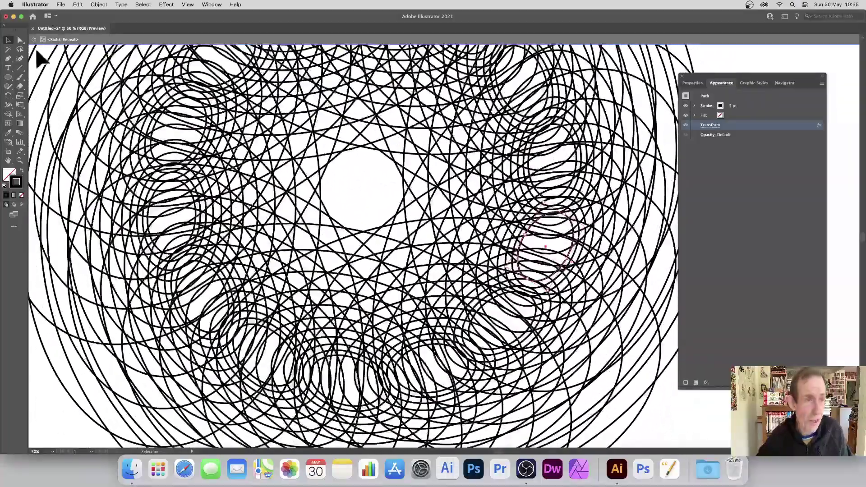
click(20, 39)
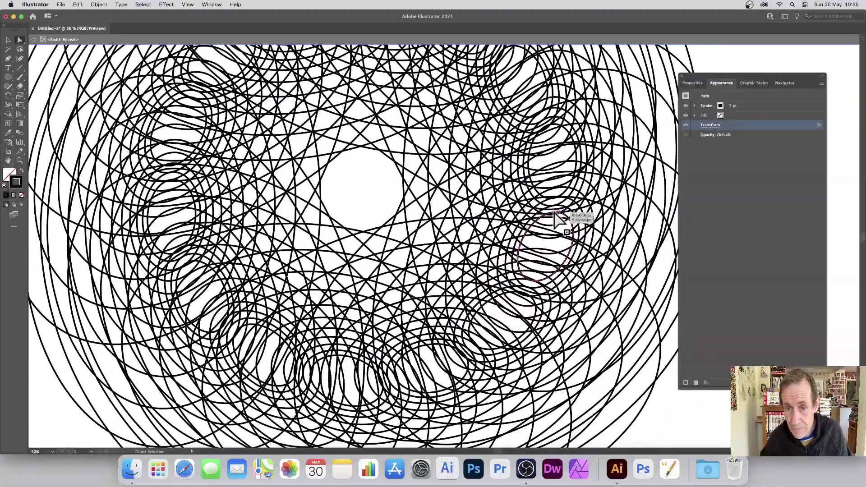
drag(547, 209, 469, 271)
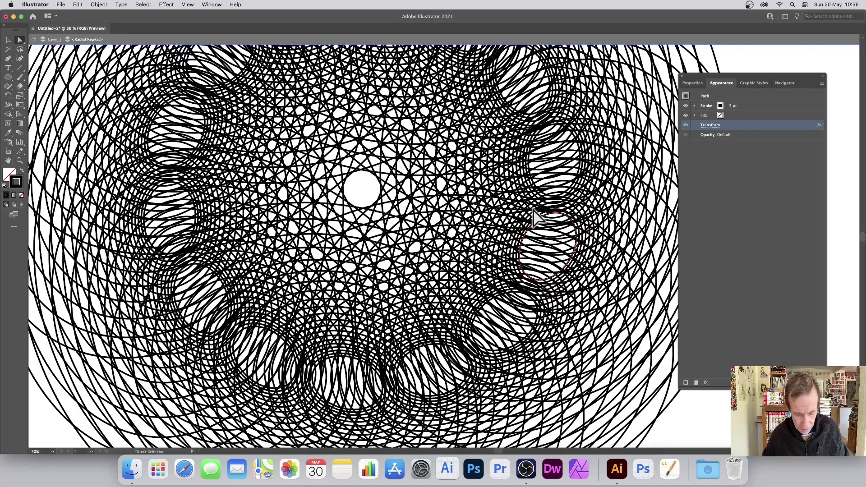
drag(543, 229, 532, 219)
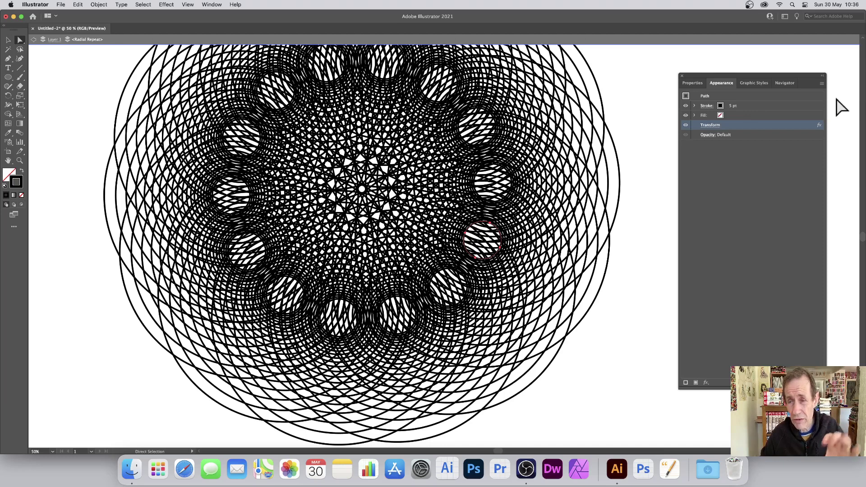
Add a second stroke at 10 pt beneath and colour the top 5 pt stroke red.
click(823, 83)
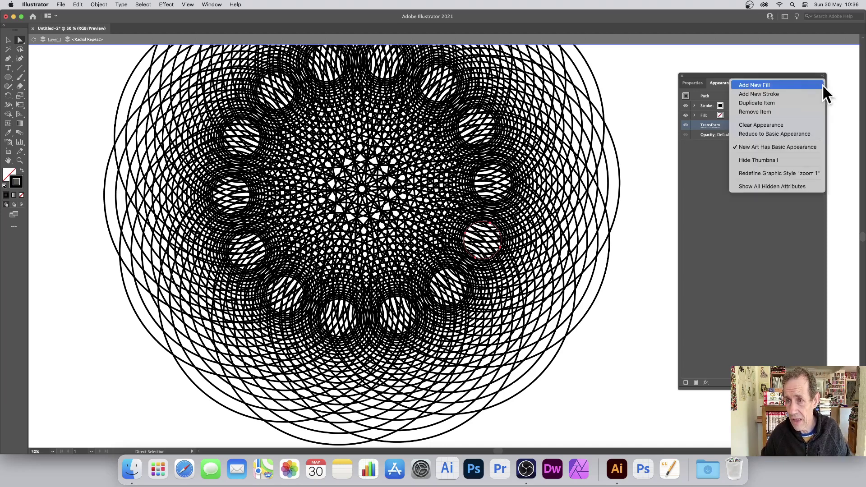
click(773, 94)
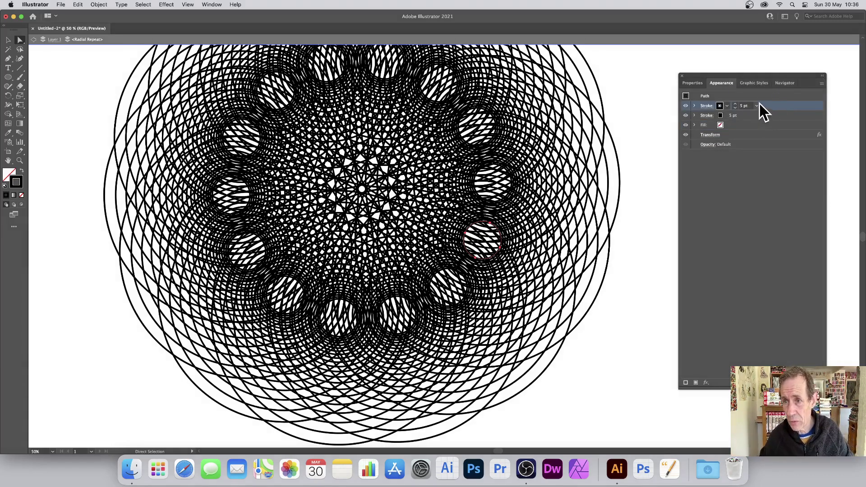
click(750, 117)
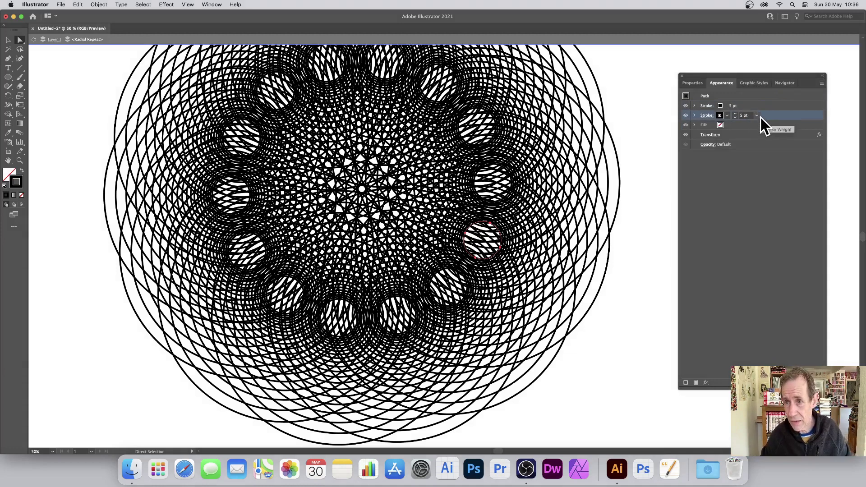
click(759, 116)
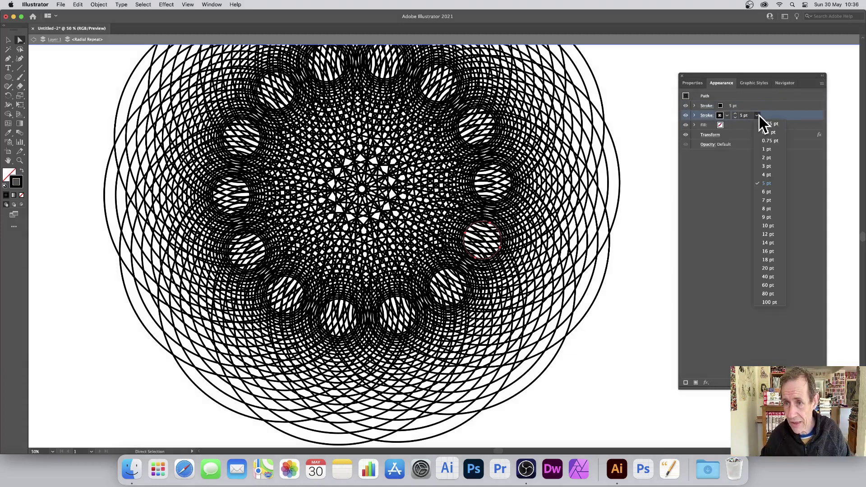
click(767, 226)
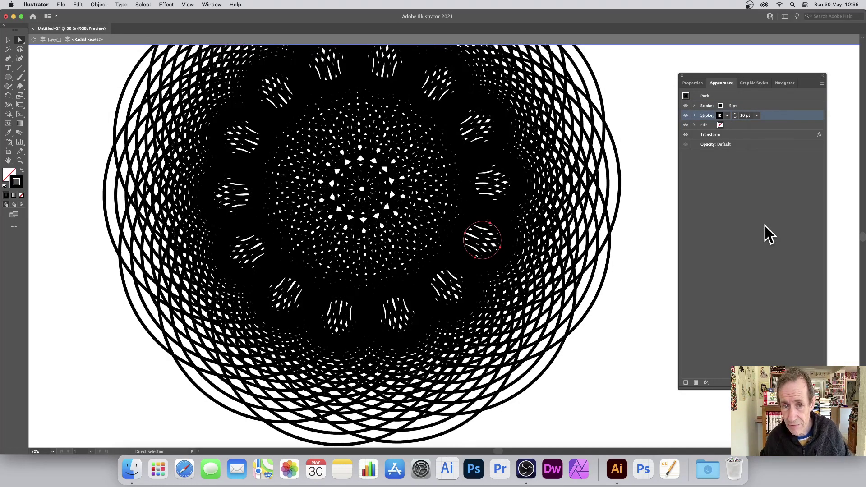
click(723, 107)
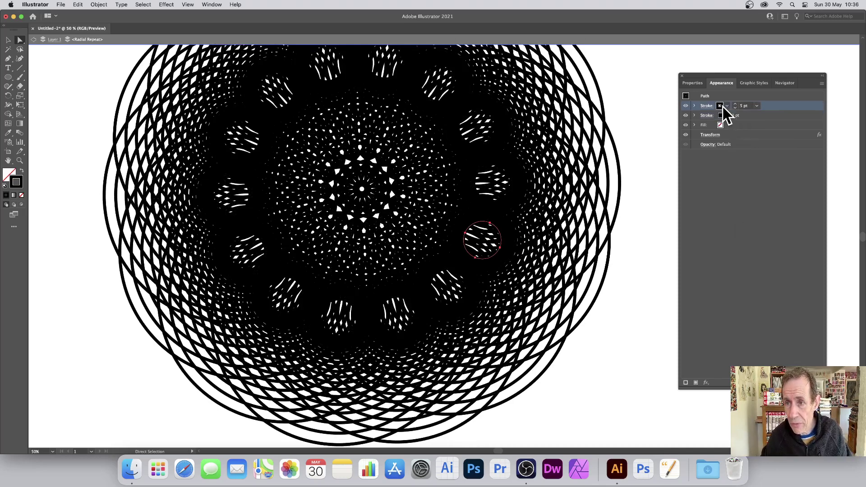
click(722, 106)
click(666, 122)
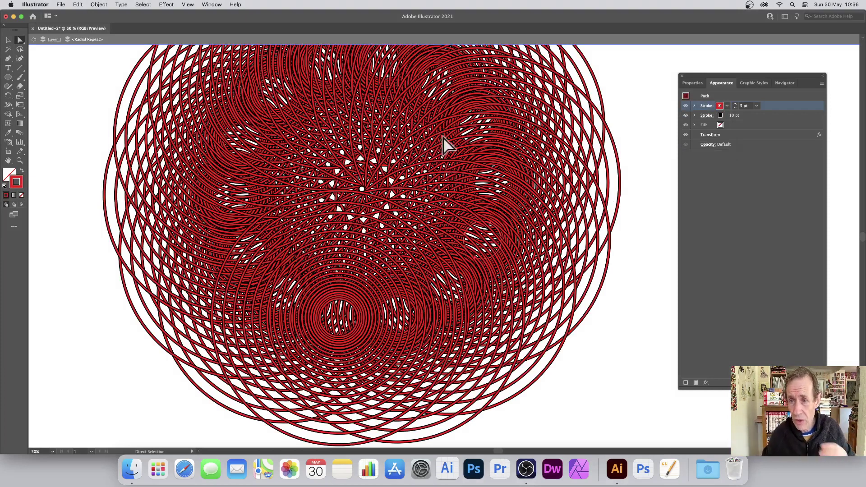
Try width profiles on the red stroke and settle on the tapering wedge profile.
click(707, 106)
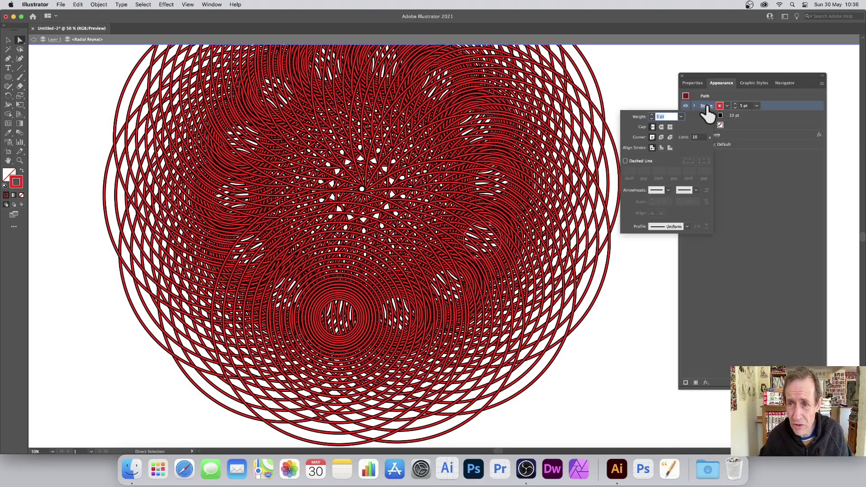
click(685, 227)
click(663, 250)
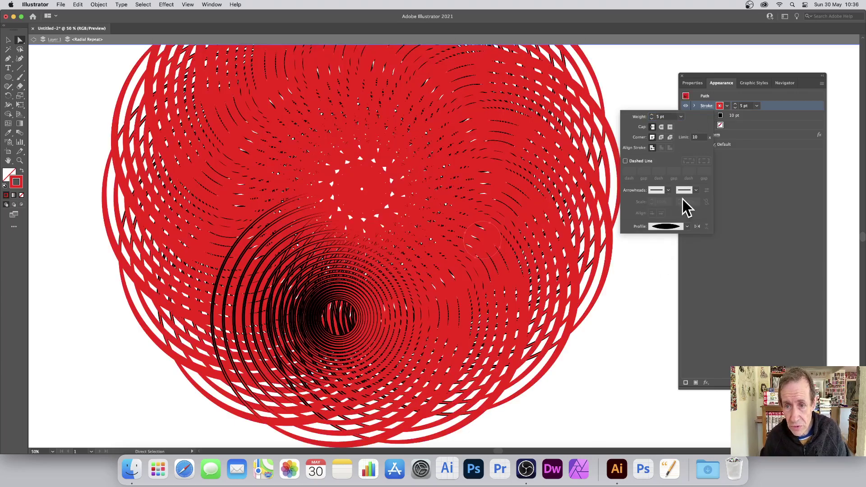
click(687, 227)
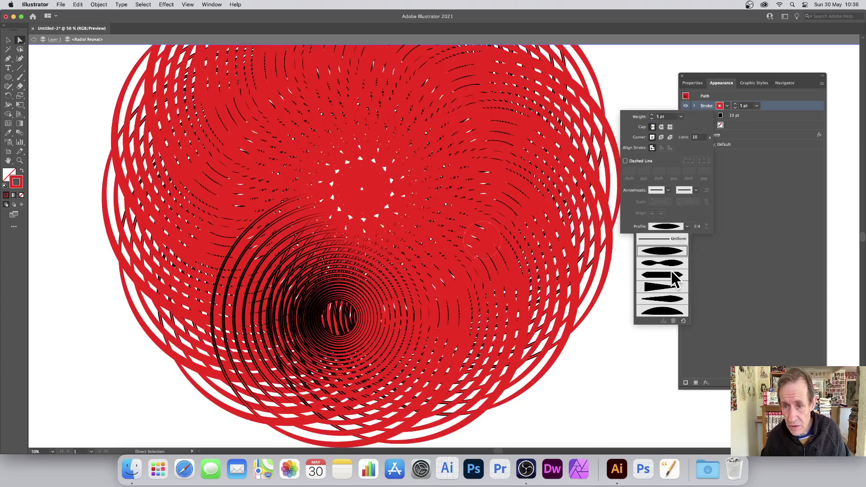
click(665, 264)
click(686, 226)
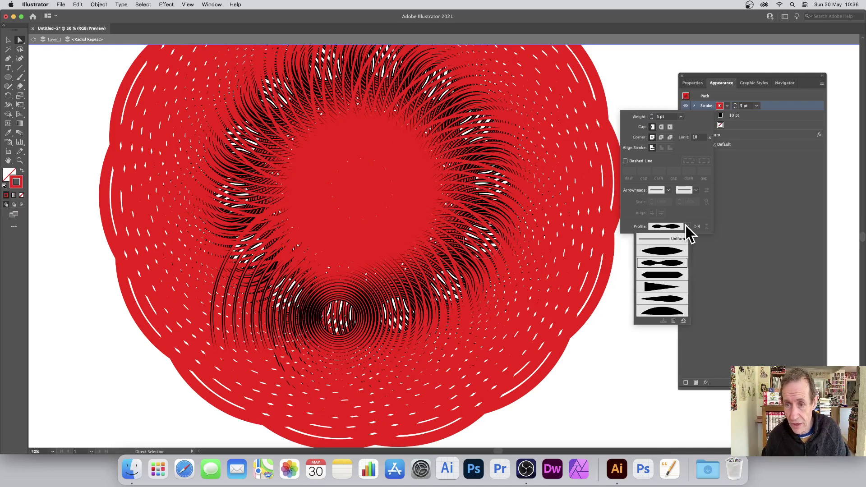
click(666, 289)
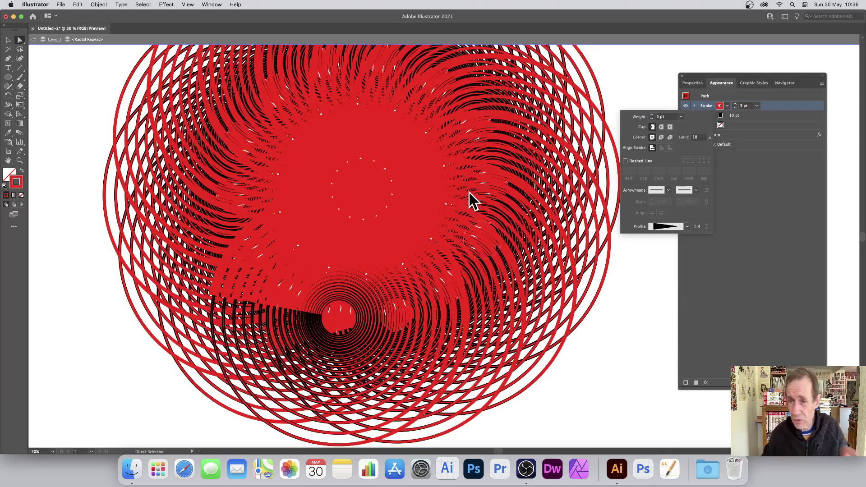
Thin the red stroke to 1 pt.
click(760, 106)
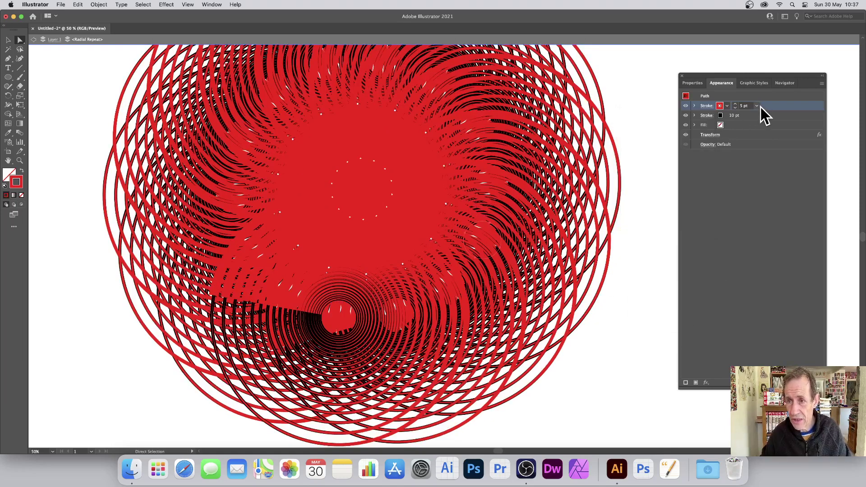
click(757, 107)
click(768, 140)
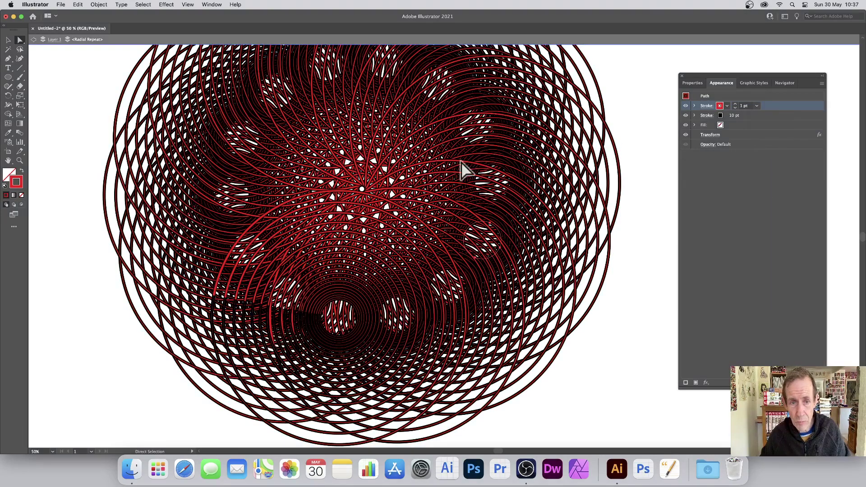
Toggle dashes on and off for the black stroke, then drag the circle to open the centre.
click(742, 116)
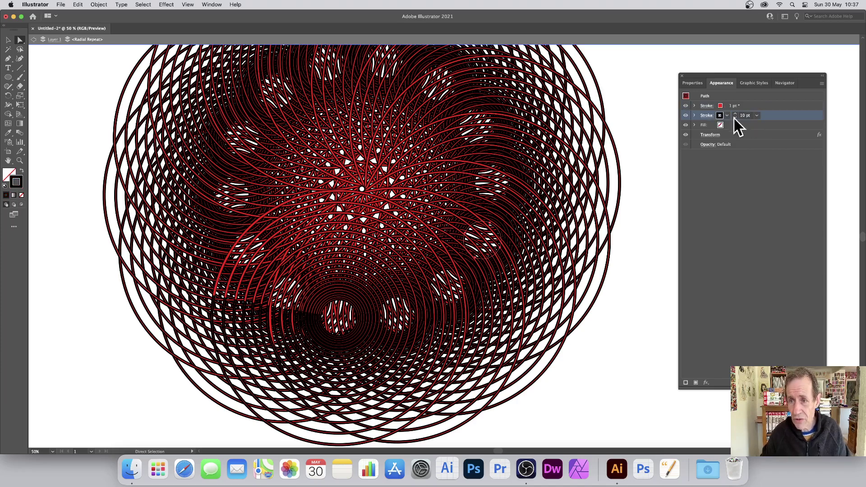
click(705, 115)
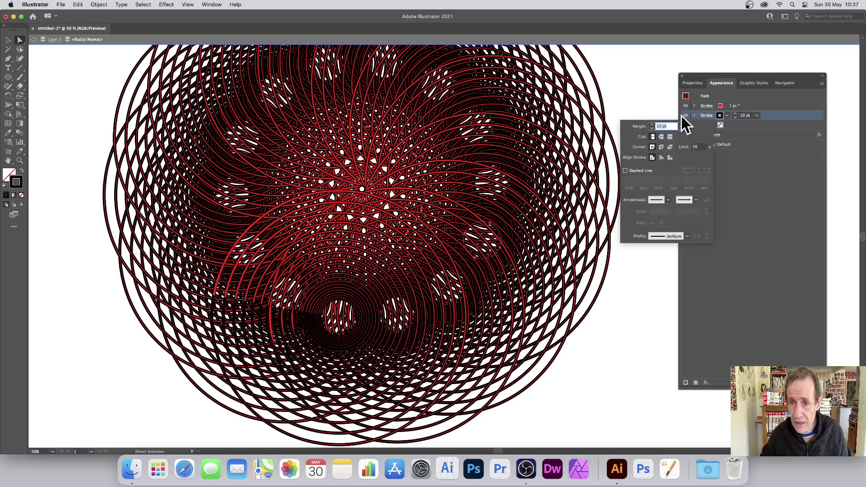
click(626, 171)
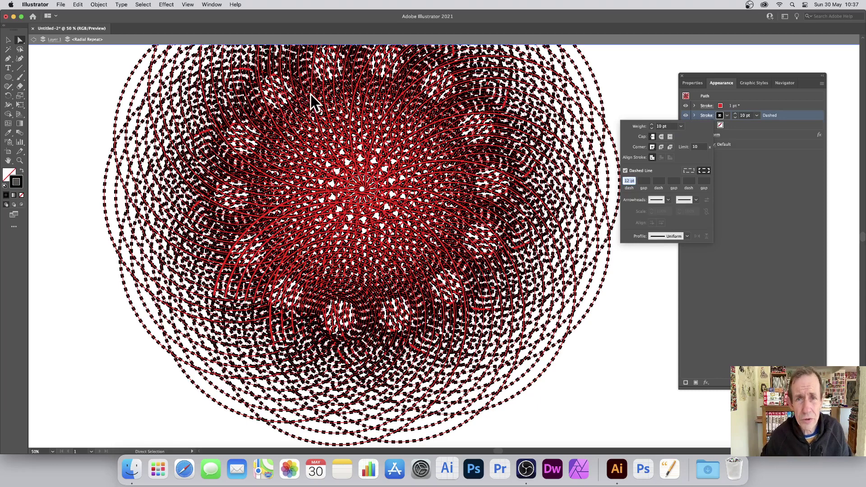
click(625, 170)
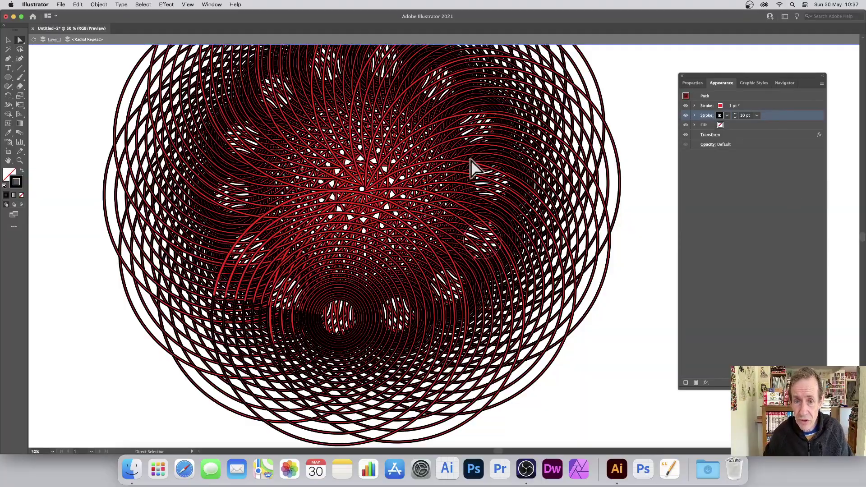
drag(503, 252, 548, 196)
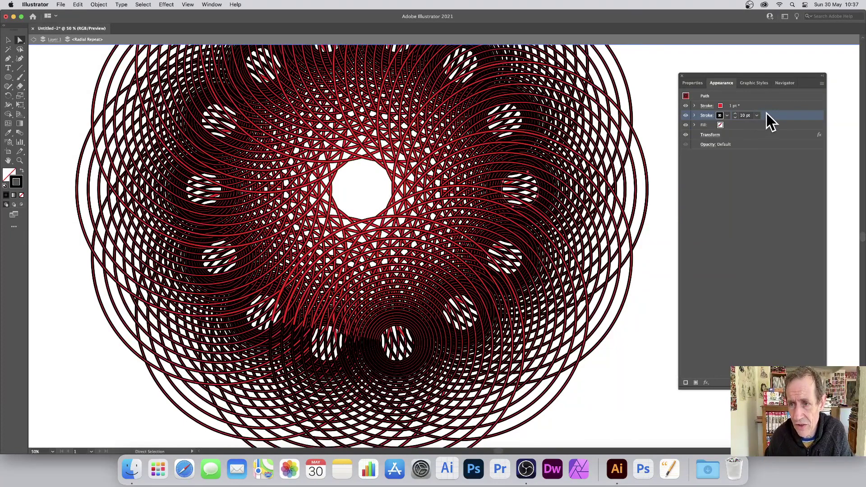
click(753, 107)
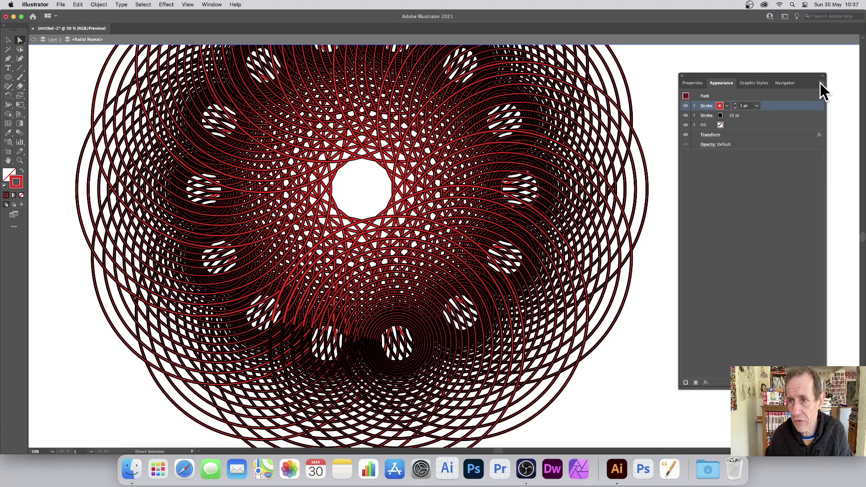
Duplicate the red stroke and make the copy a 5 pt blue stroke.
click(821, 83)
click(765, 102)
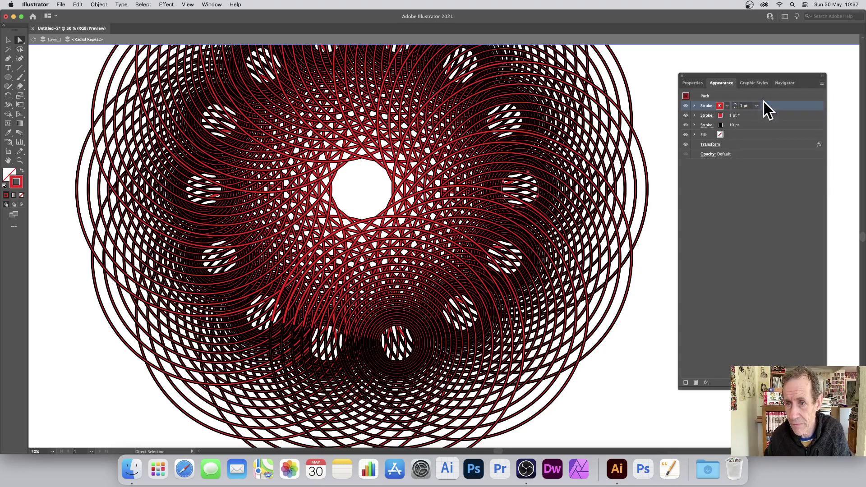
click(752, 117)
click(757, 116)
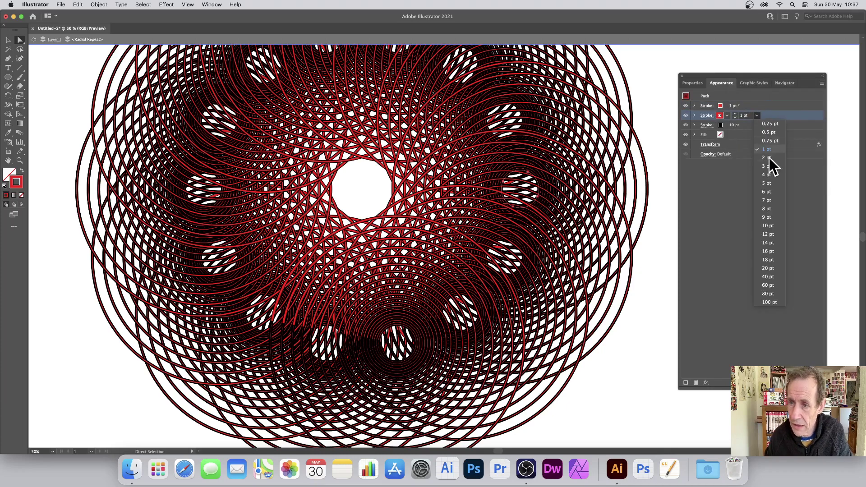
click(770, 183)
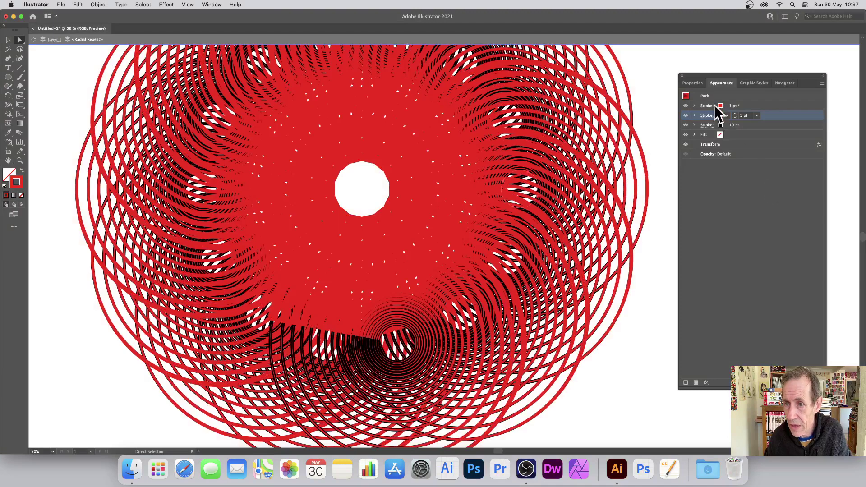
click(727, 116)
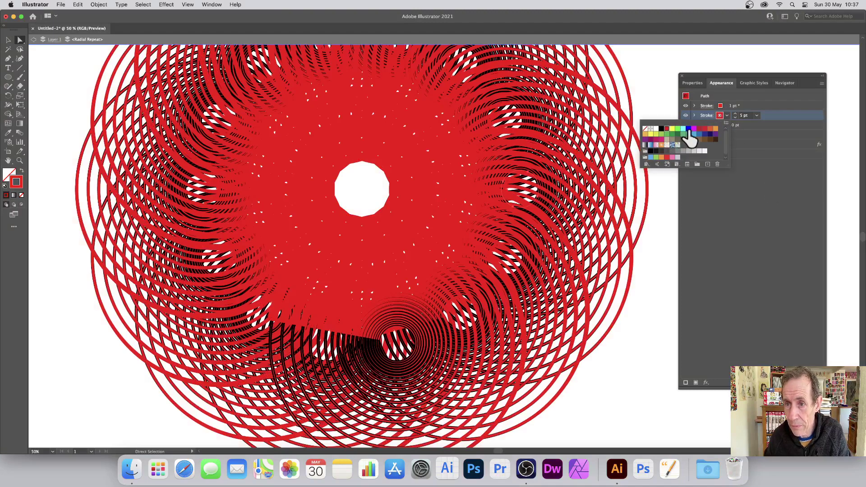
click(689, 130)
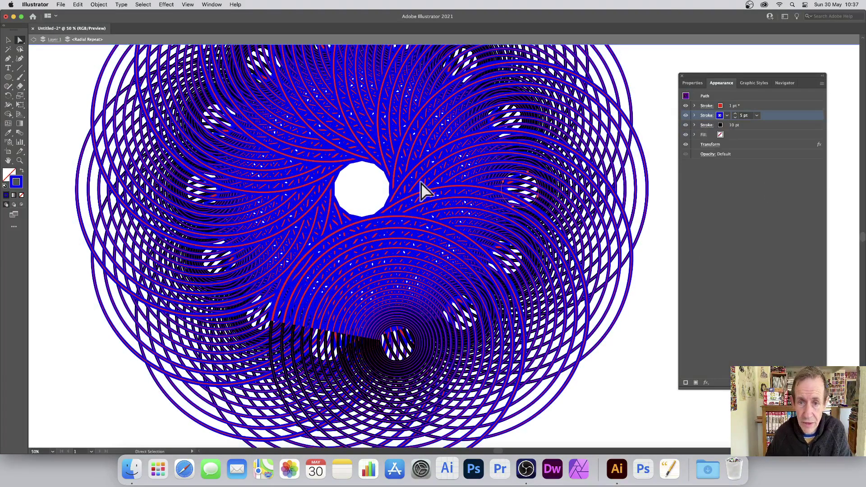
Thicken the black stroke to 16 pt and drag the circle's anchor to skew the pattern.
click(744, 125)
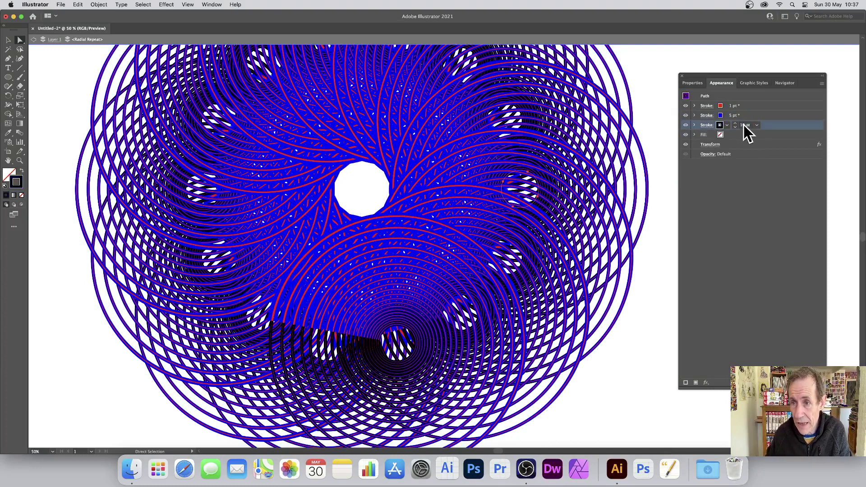
click(757, 125)
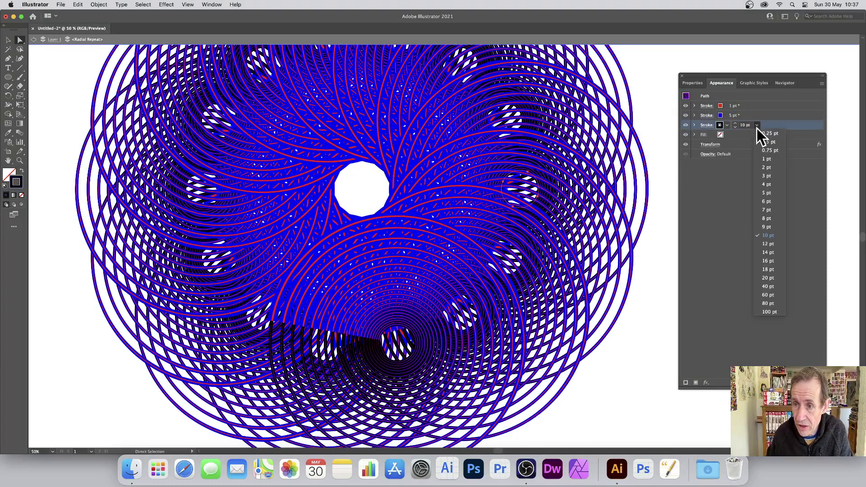
click(769, 262)
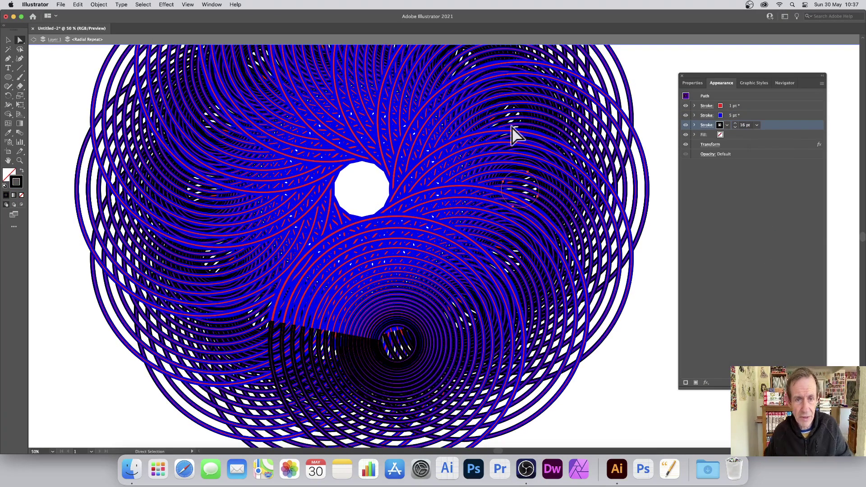
drag(501, 184, 433, 295)
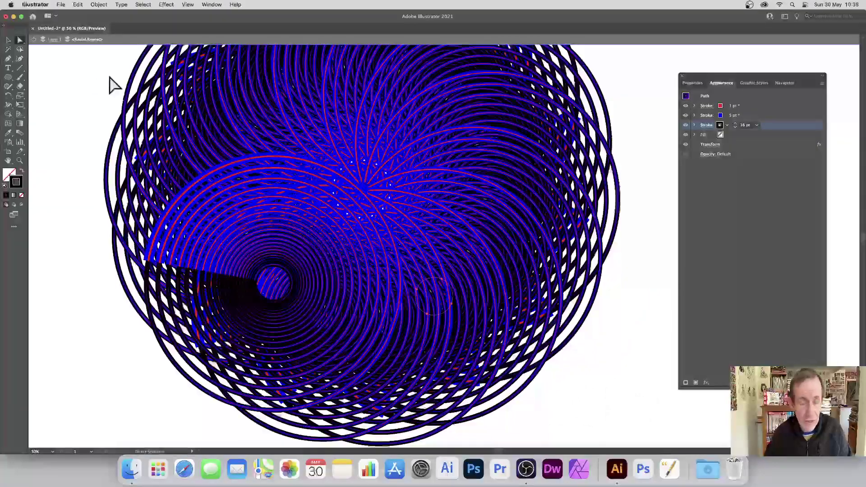
Exit the Radial Repeat isolation mode, leaving the off-centre spiral.
click(34, 39)
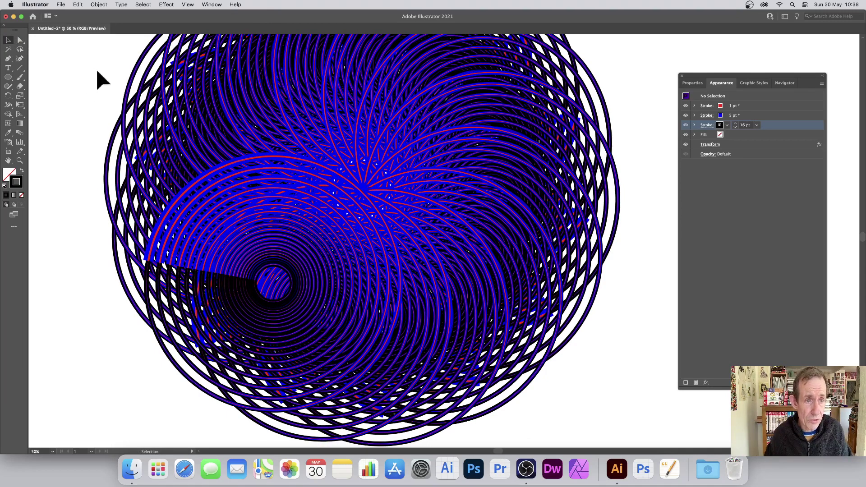
Draw a circle over the upper-right part of the radial-repeat pattern.
click(393, 243)
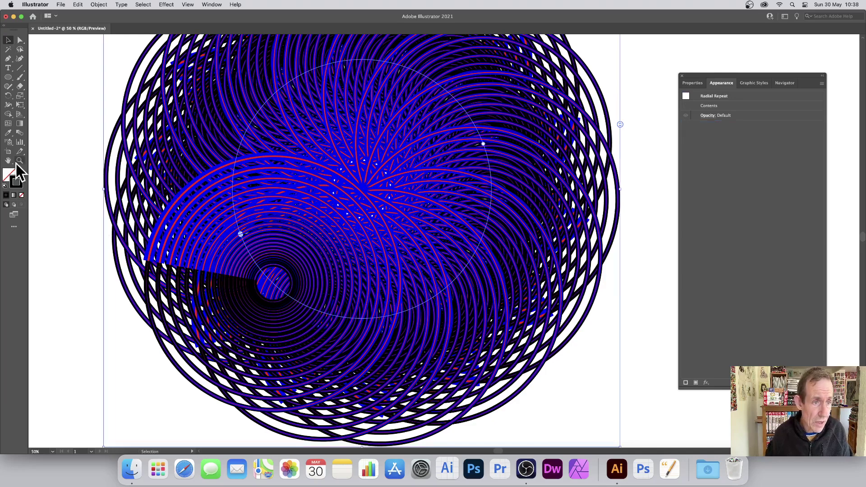
click(8, 77)
drag(350, 121, 527, 295)
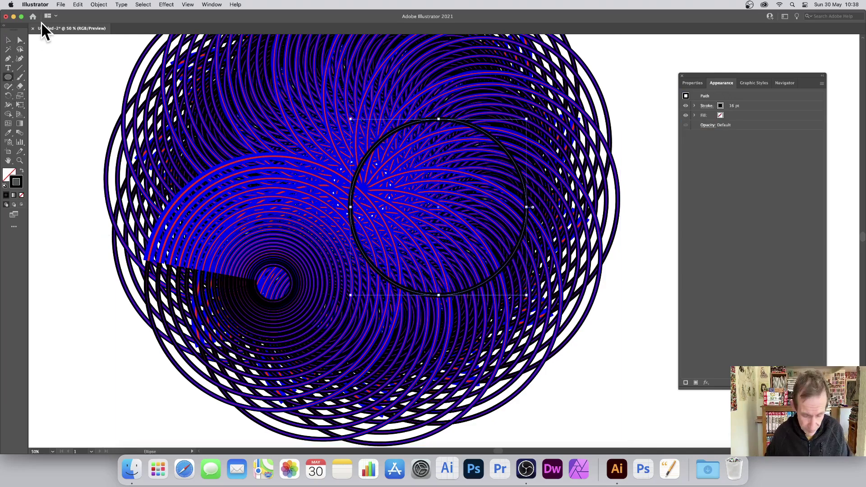
Clip the pattern inside the circle, then move the disc up-left and scale it up.
click(9, 40)
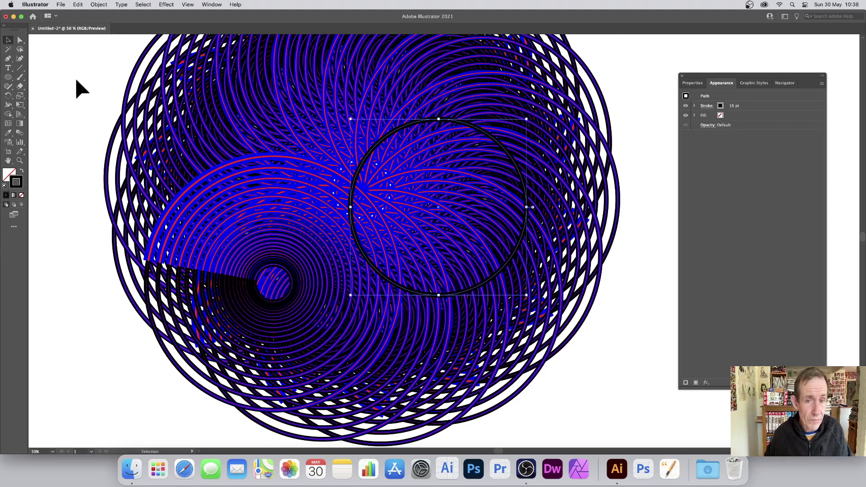
drag(77, 82, 518, 263)
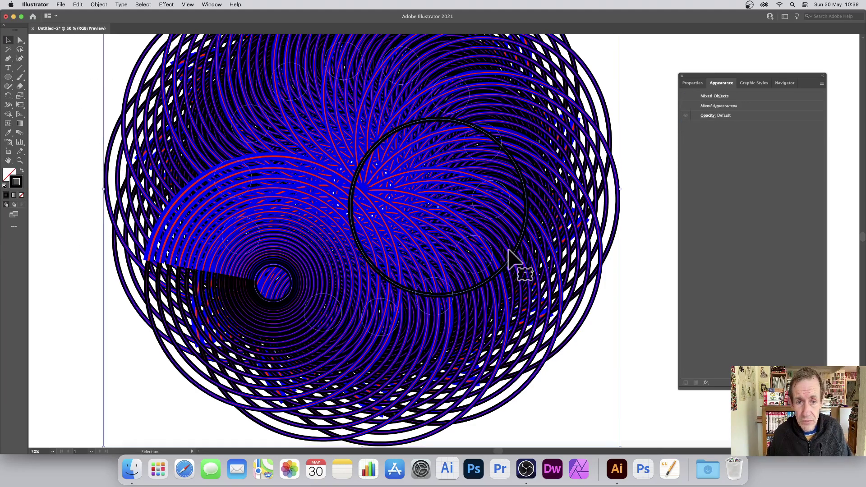
click(103, 5)
mouse_move(140, 301)
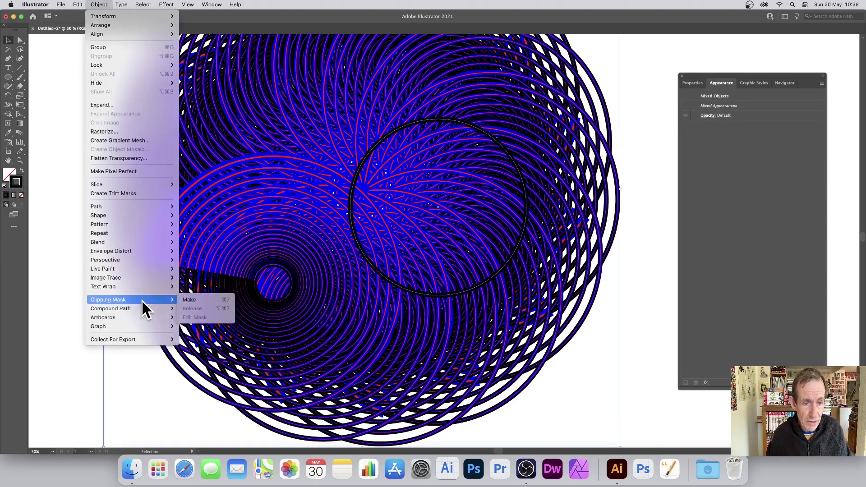
click(205, 300)
drag(404, 156, 327, 124)
drag(431, 249, 477, 309)
Move the clipped circle group up and left and enlarge it.
click(99, 5)
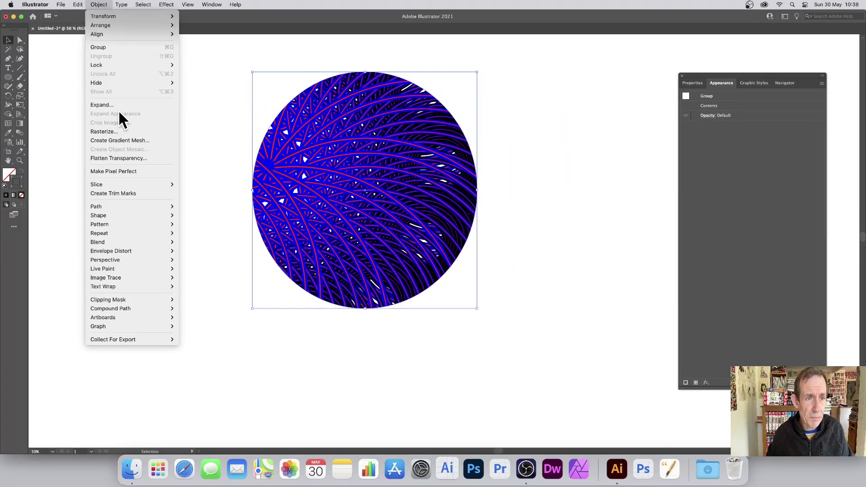
click(511, 107)
drag(411, 196, 315, 166)
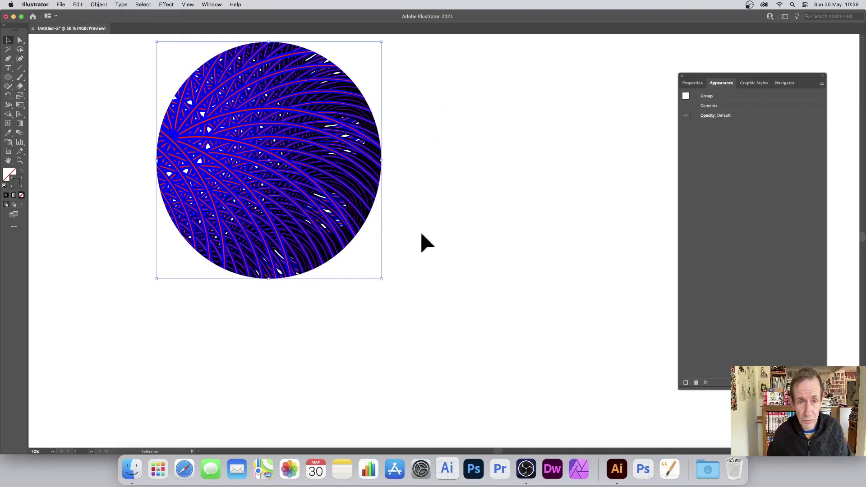
drag(382, 278, 431, 313)
Place three copies of the clipped circle to the right, lower left and left edge.
drag(400, 272, 524, 330)
drag(447, 251, 313, 284)
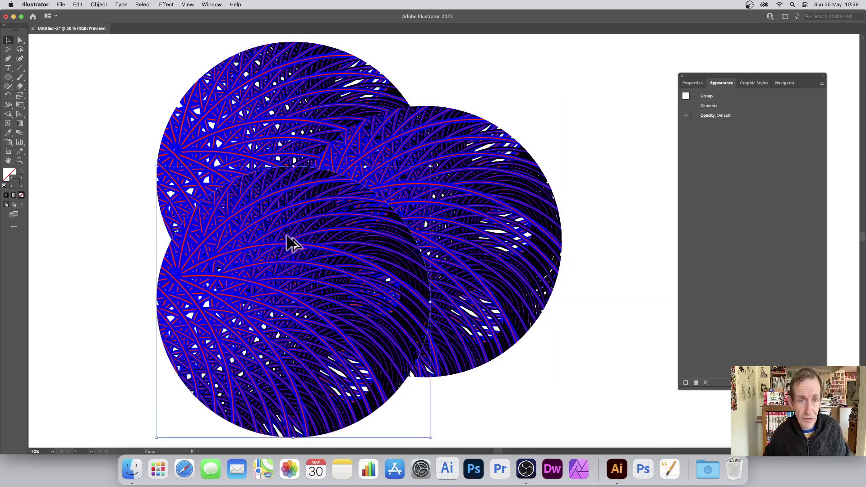
drag(290, 242, 189, 136)
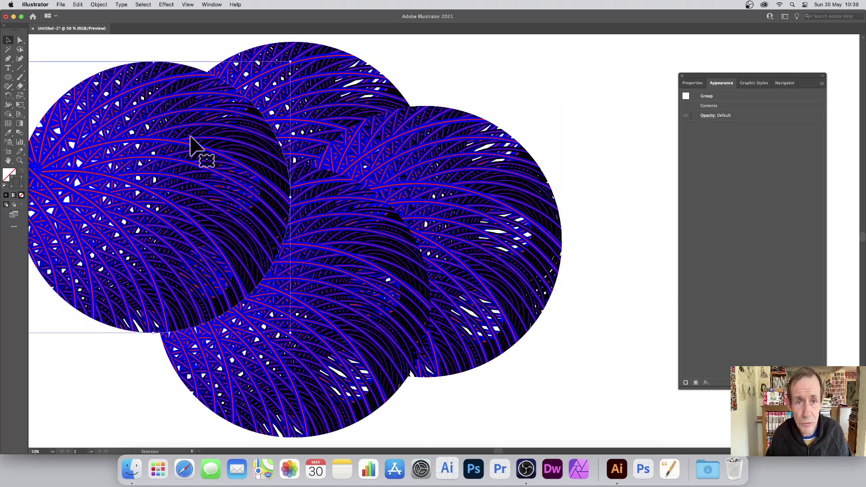
Undo the circle edits, redo them, then undo again toward the earlier pattern.
key(super+z)
key(super+z)
key(super+z)
key(super+z)
key(super+z)
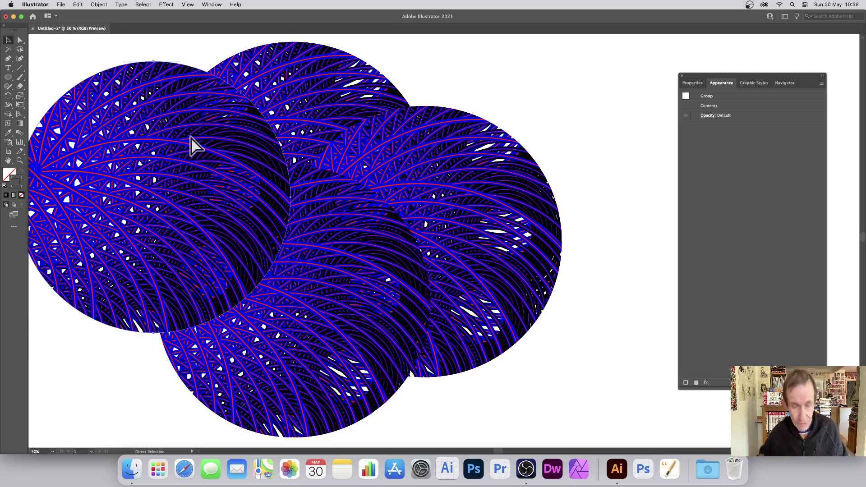
key(super+shift+z)
key(super+shift+z)
key(super+shift+z)
key(super+shift+z)
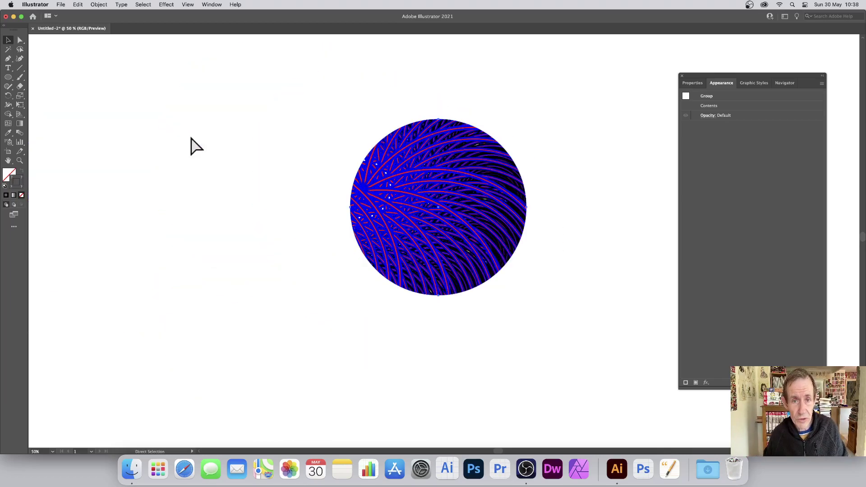
key(super+z)
key(super+z)
key(super+z)
key(super+z)
key(super+z)
key(super+z)
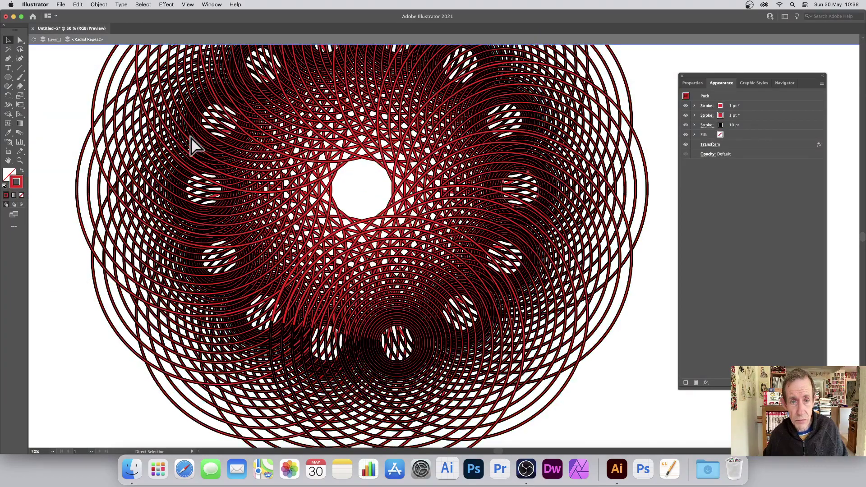
Undo back to the plain concentric circles and save their appearance as graphic style 'zoom 2'.
key(super+z)
key(super+z)
key(super+z)
key(super+z)
key(super+z)
key(super+z)
key(super+z)
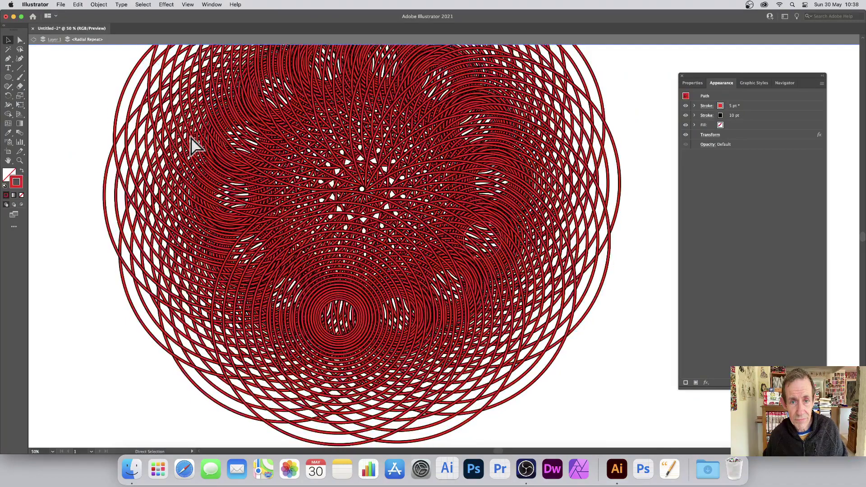
key(super+z)
key(super+z)
key(super+z)
key(super+z)
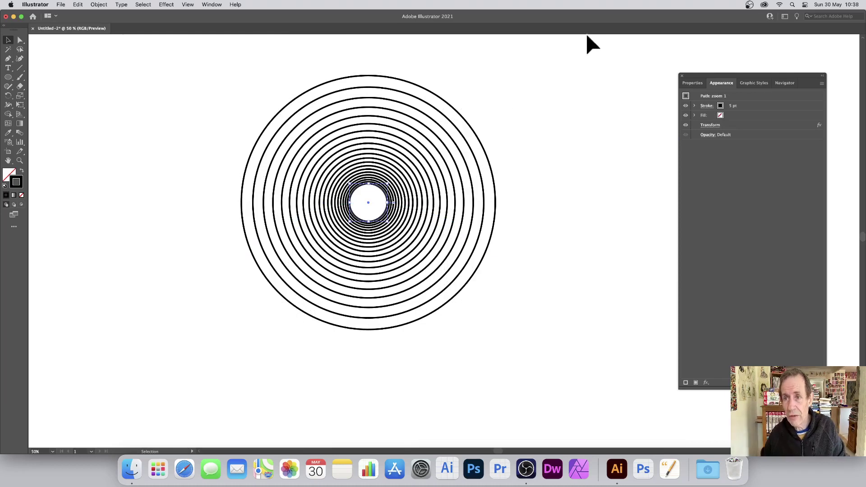
click(757, 83)
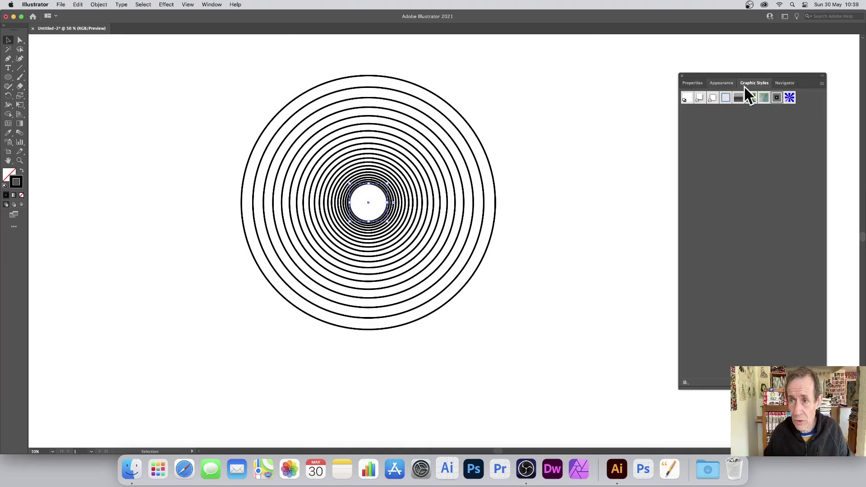
click(822, 84)
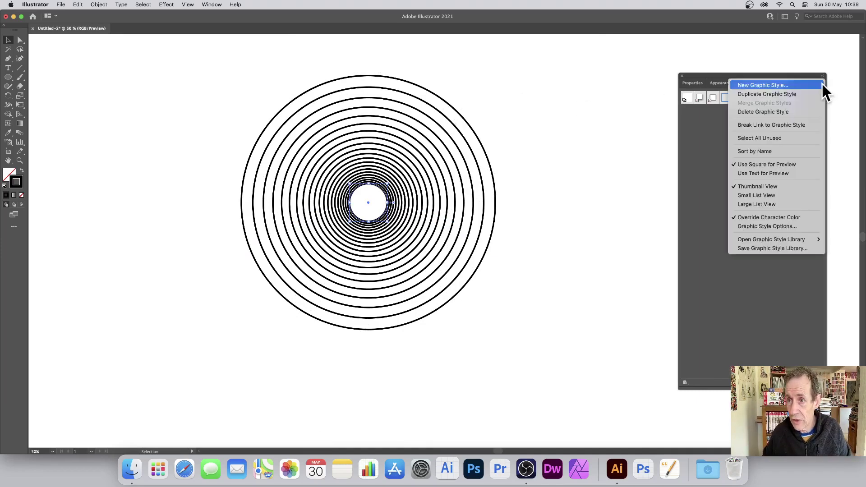
click(758, 87)
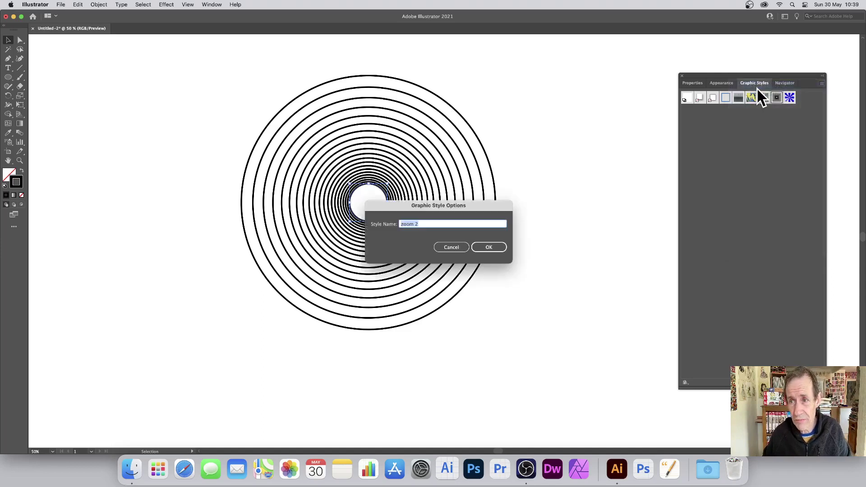
click(487, 248)
Delete the concentric-circle artwork and draw a wide flat rectangle near the canvas centre.
key(Delete)
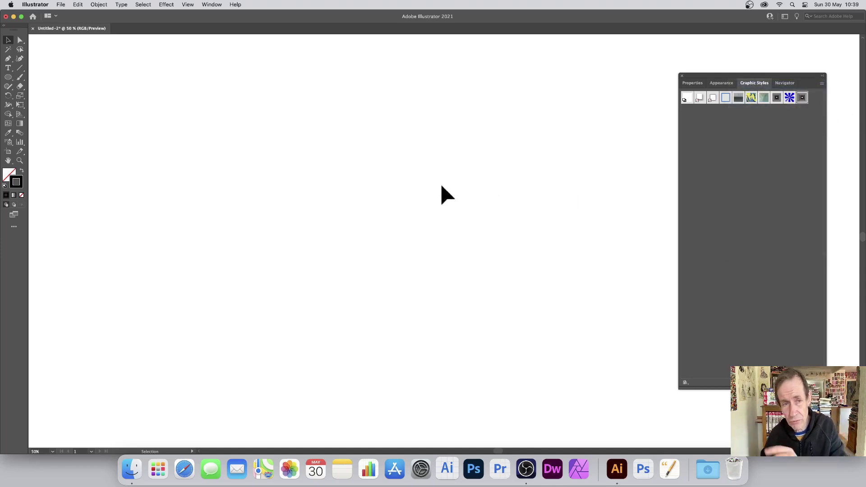
drag(9, 77, 59, 78)
drag(336, 186, 430, 203)
Rotate the rectangle upright, apply the 'zoom 2' style, and widen it.
click(9, 40)
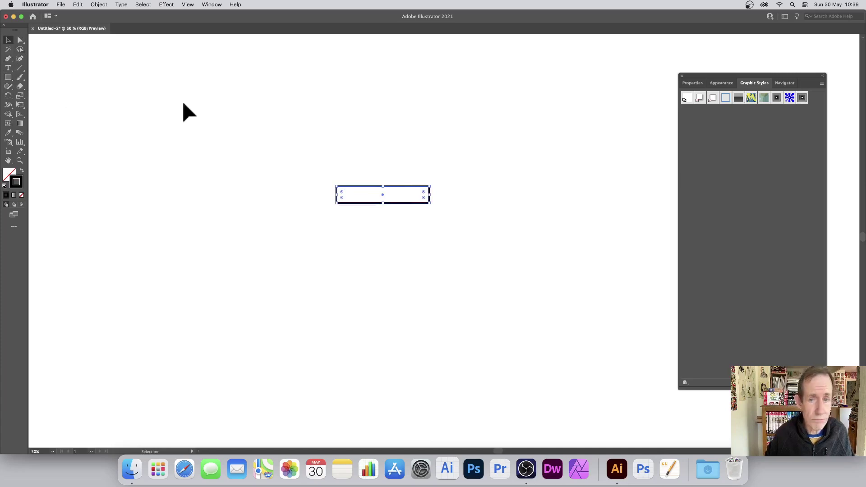
drag(434, 186, 392, 145)
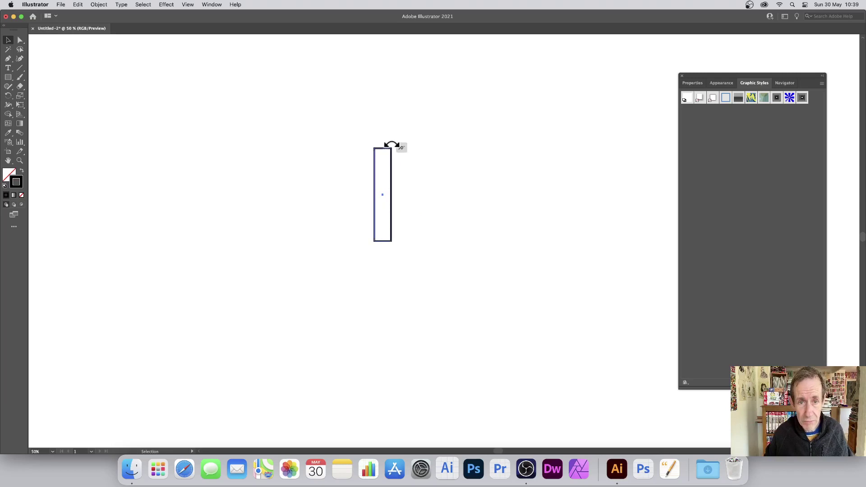
click(803, 97)
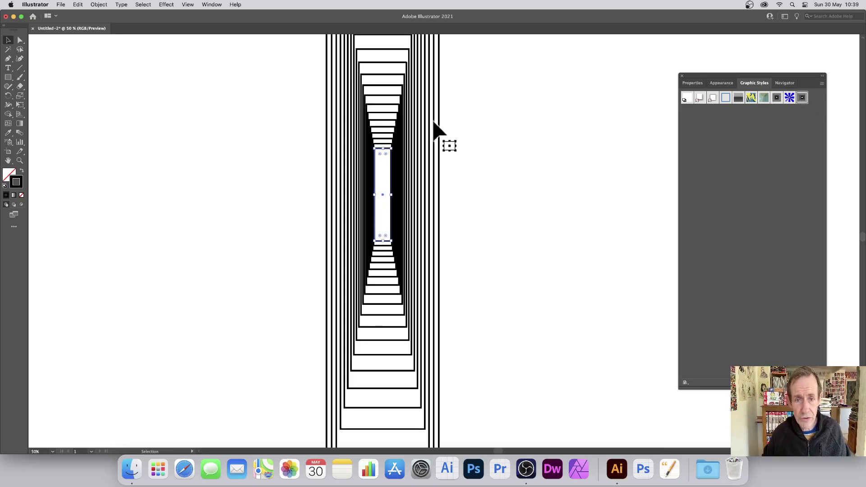
drag(377, 198, 325, 193)
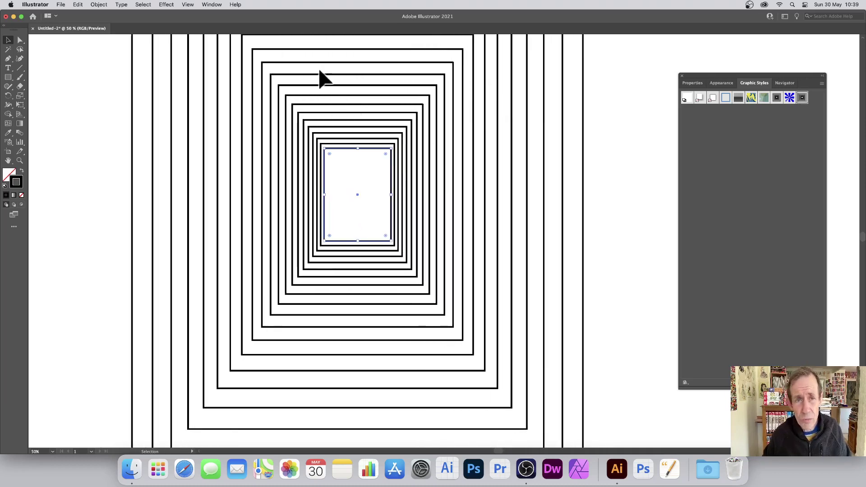
Turn the nested rectangles into a radial repeat.
click(99, 5)
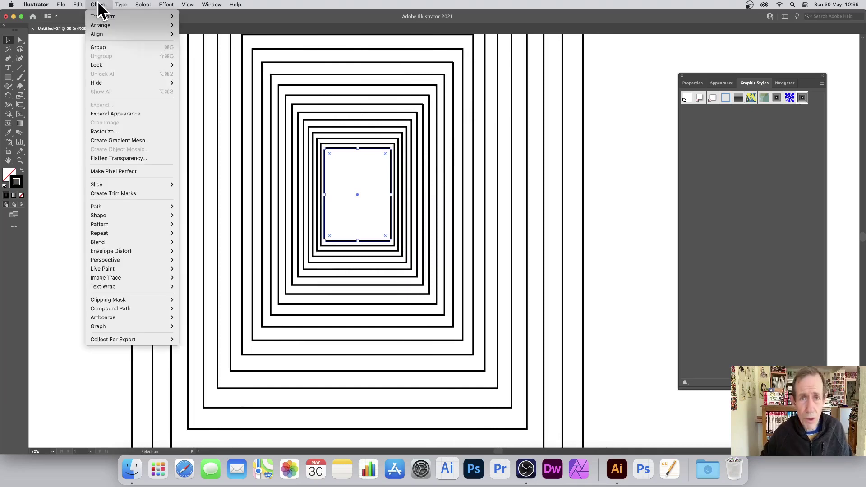
mouse_move(150, 241)
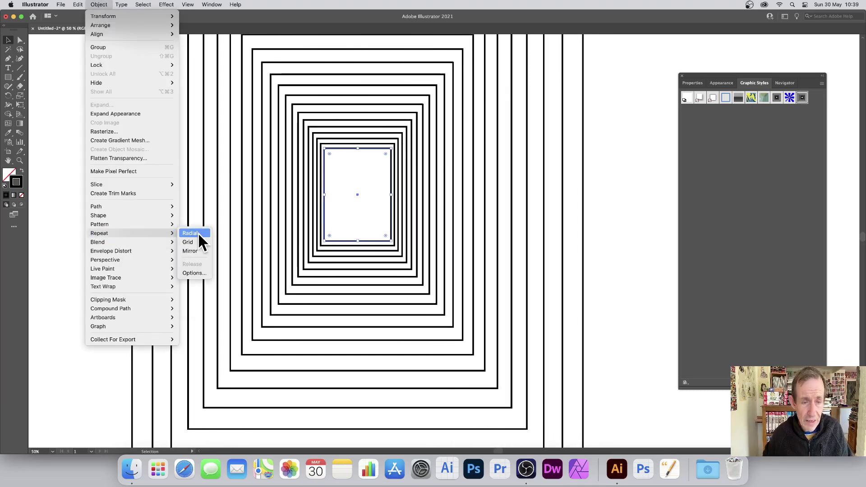
click(199, 242)
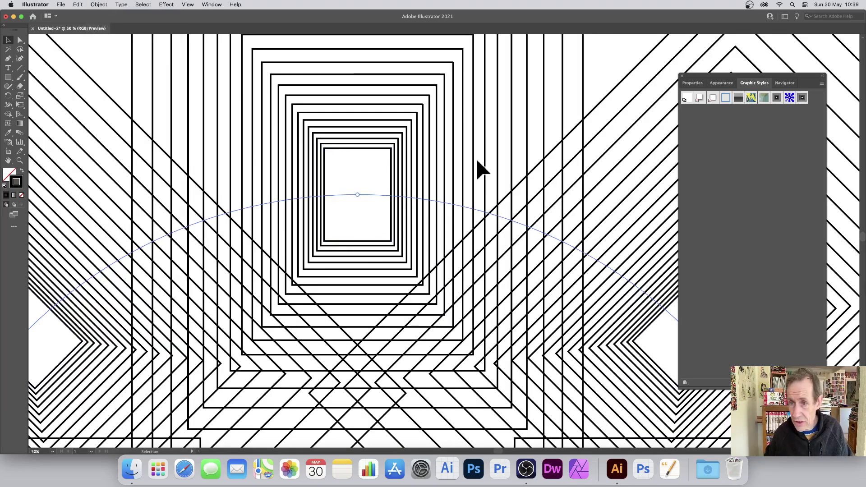
Zoom out, then shrink the radial repeat and centre it on the artboard.
click(788, 82)
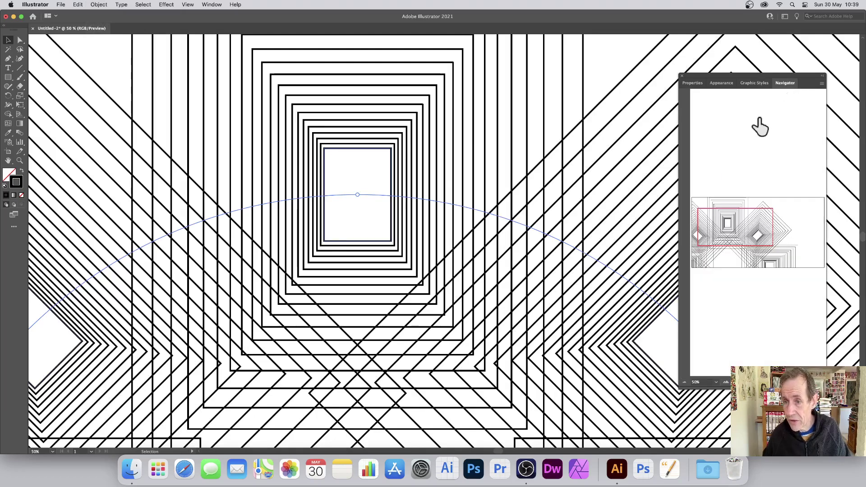
click(685, 382)
click(685, 382)
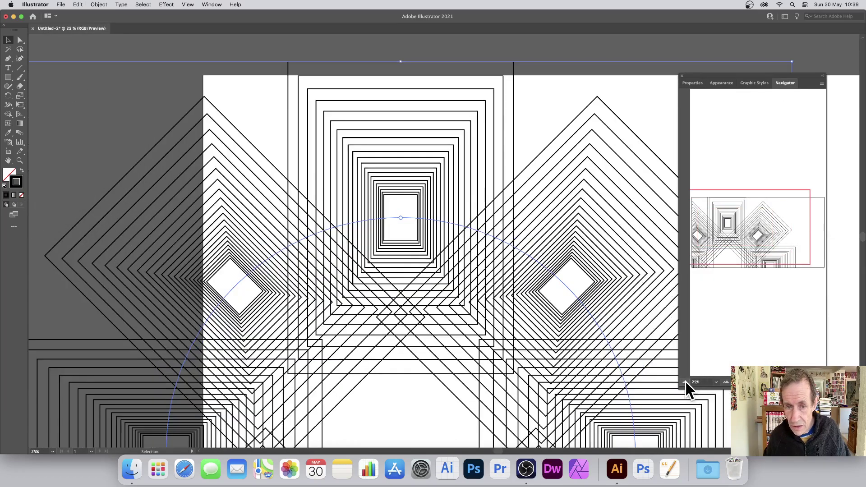
click(685, 382)
drag(481, 294, 518, 212)
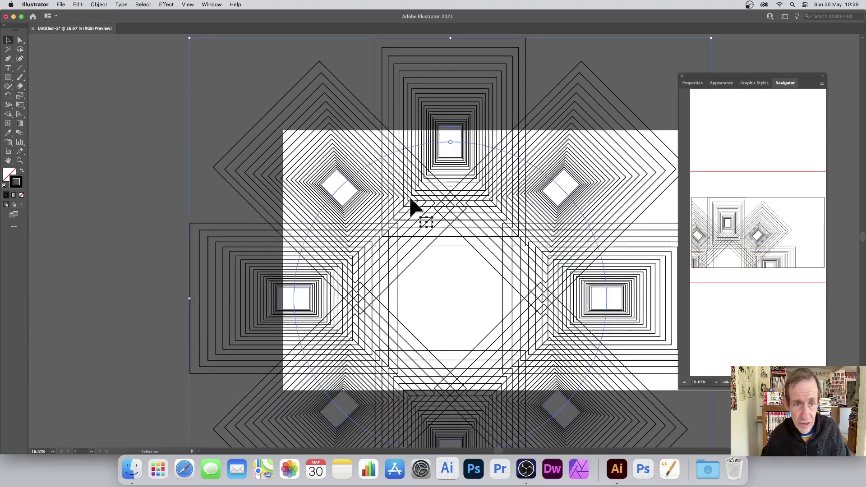
drag(193, 41, 358, 204)
drag(470, 294, 401, 175)
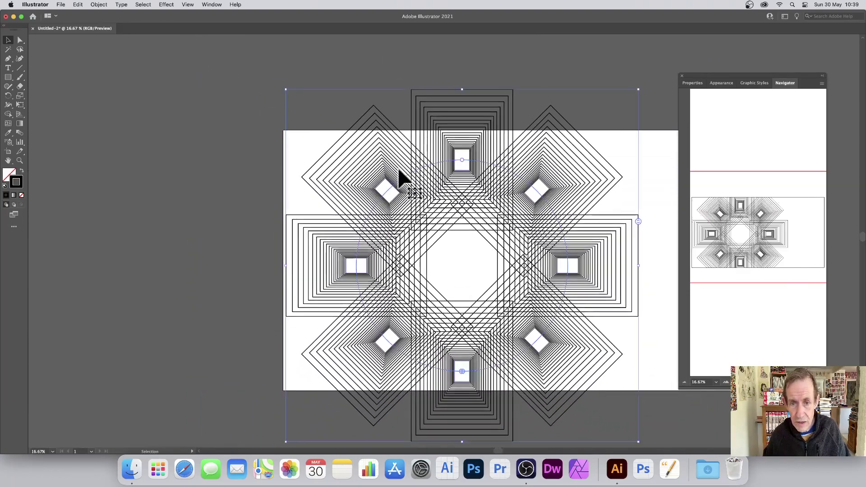
Reduce the radial repeat to four copies and adjust its radius.
drag(638, 221, 636, 239)
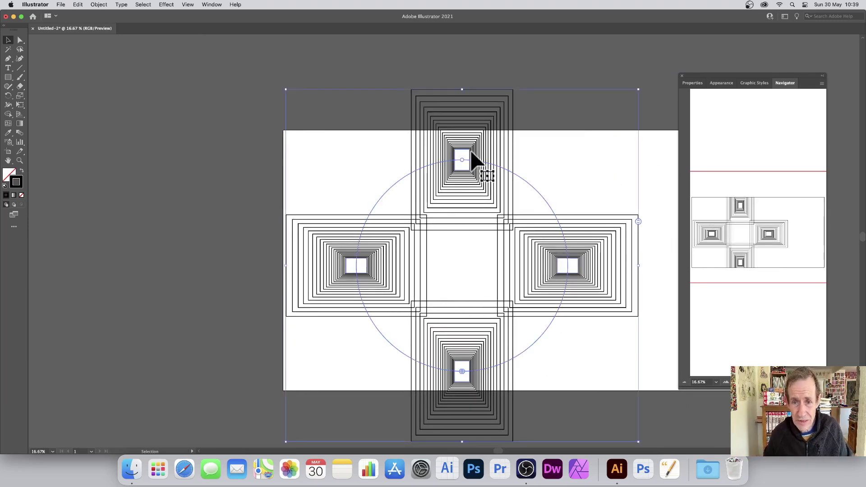
drag(462, 159, 474, 199)
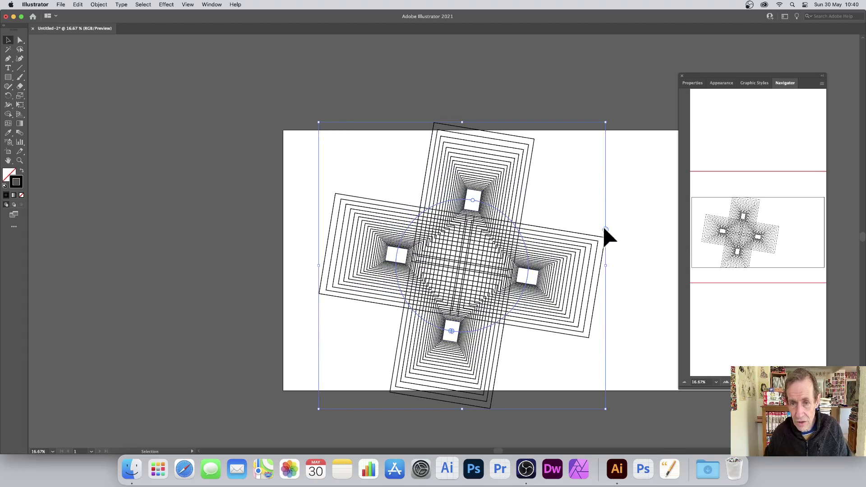
mouse_move(604, 229)
mouse_down()
mouse_move(603, 218)
mouse_move(603, 230)
mouse_up()
Enter the repeat and enlarge the source rectangle so the copies overlap into diamonds.
double_click(564, 250)
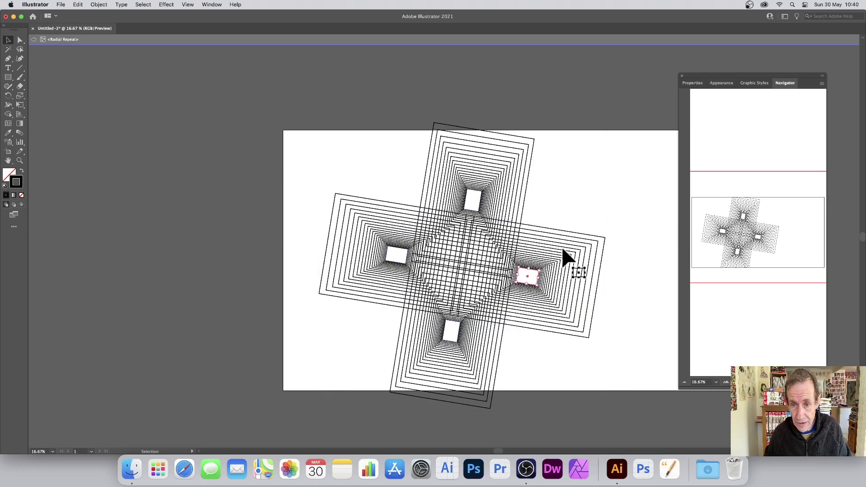
drag(542, 272, 527, 219)
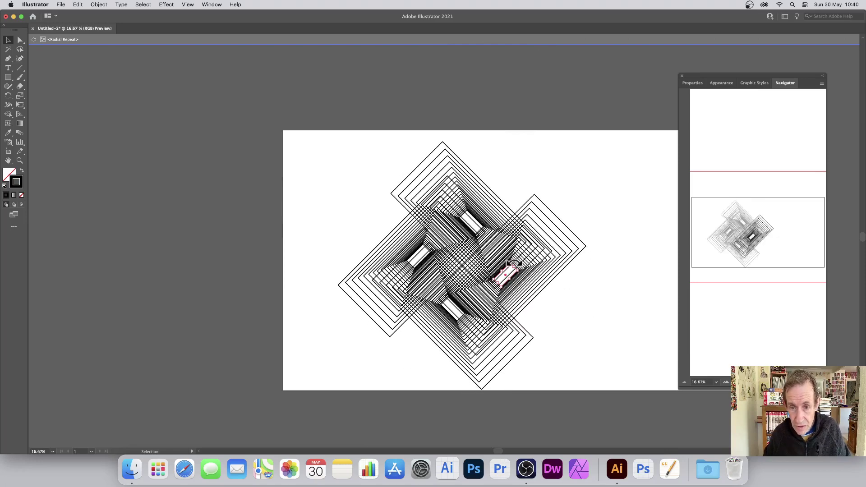
mouse_move(513, 270)
mouse_down()
mouse_move(575, 207)
mouse_move(494, 268)
mouse_move(498, 277)
mouse_move(519, 265)
mouse_move(508, 268)
mouse_move(495, 251)
mouse_move(488, 257)
mouse_move(499, 262)
mouse_up()
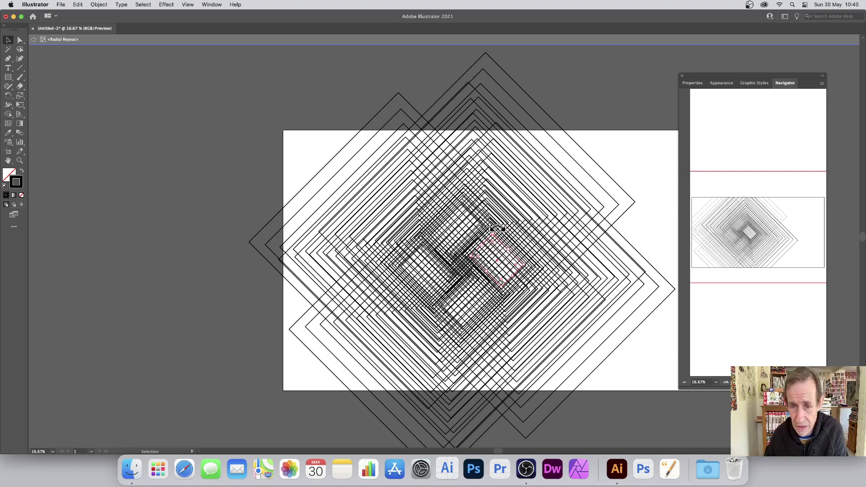
Zoom in and experiment with the Live Corners radius on the rectangles.
click(725, 384)
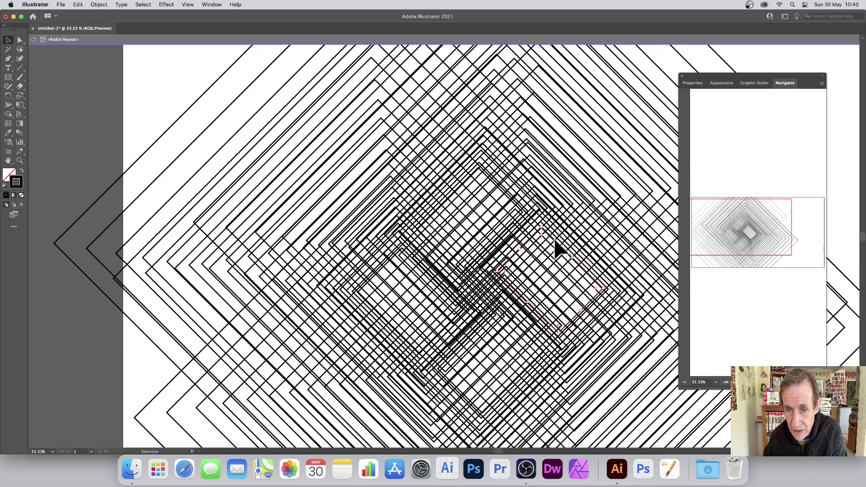
drag(541, 235, 542, 257)
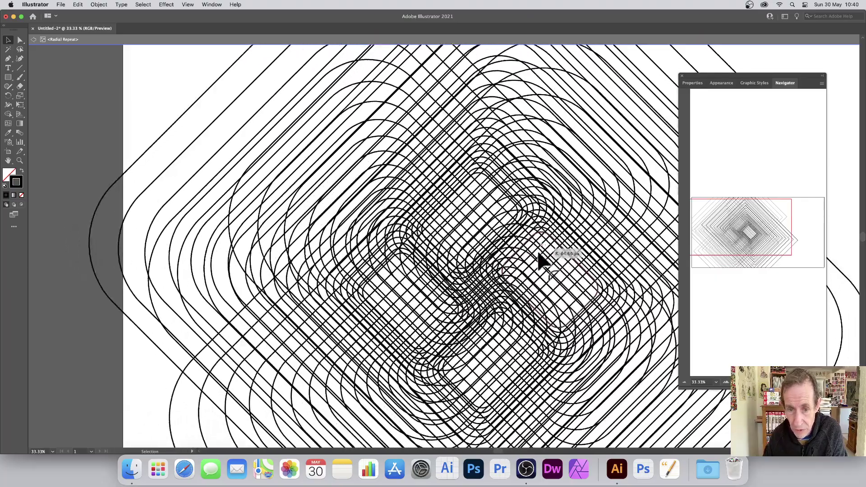
drag(560, 320, 562, 348)
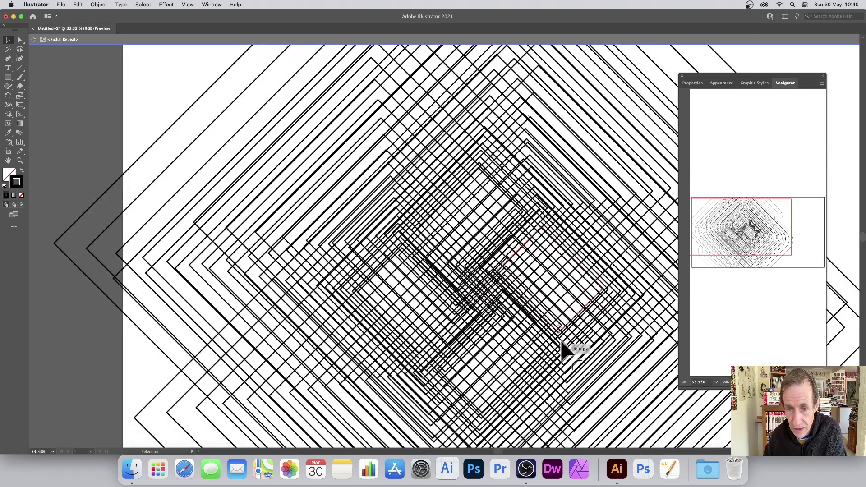
Apply a tapered width profile to the rectangles' stroke via the Appearance panel.
click(721, 83)
click(738, 107)
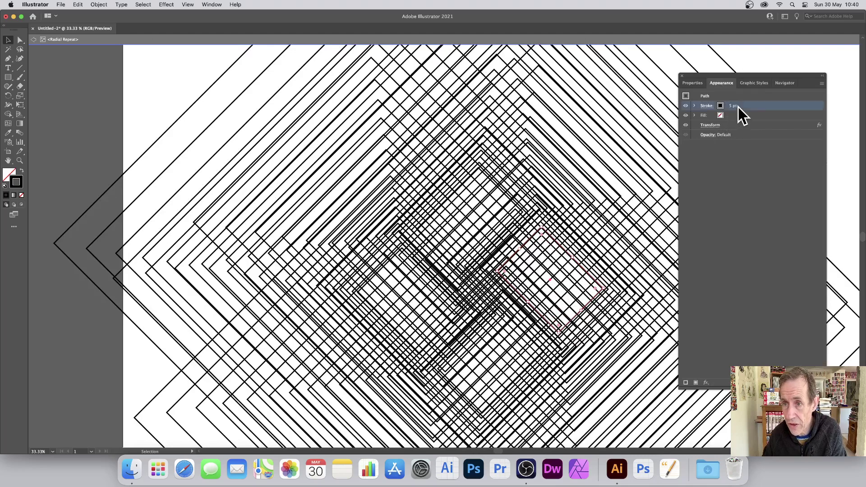
click(706, 107)
click(684, 227)
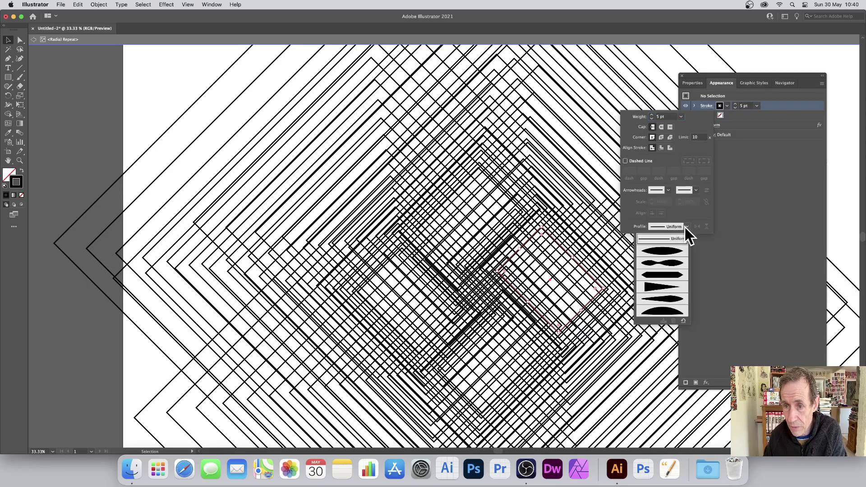
click(667, 248)
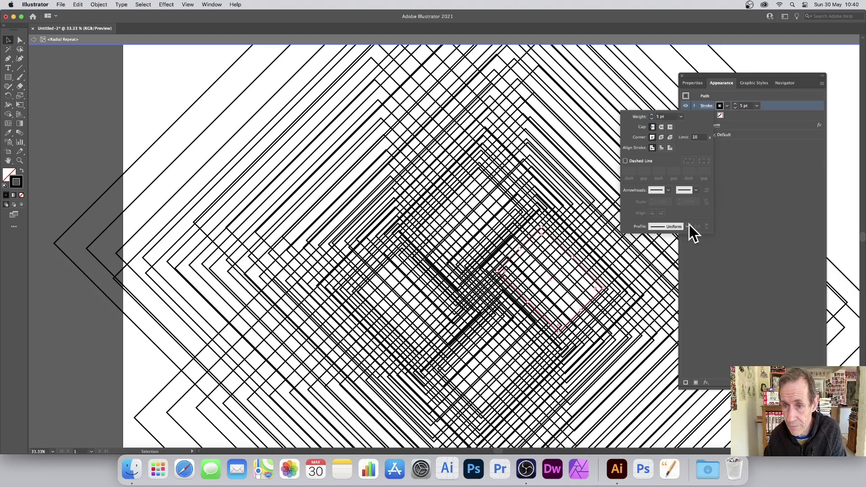
click(688, 227)
click(682, 245)
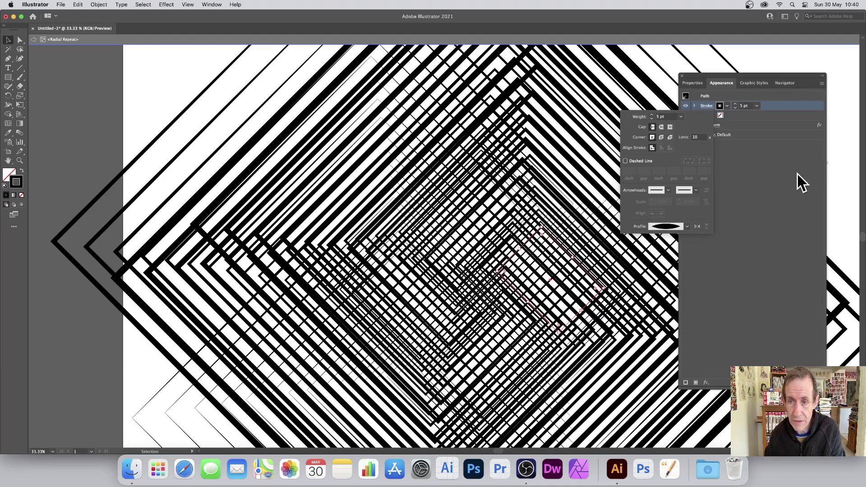
Resize the rectangles from their top edge into upright squares, then close the document.
click(808, 224)
mouse_move(543, 225)
mouse_down()
mouse_move(536, 180)
mouse_move(535, 234)
mouse_move(549, 276)
mouse_move(537, 298)
mouse_move(503, 290)
mouse_move(550, 239)
mouse_move(582, 253)
mouse_up()
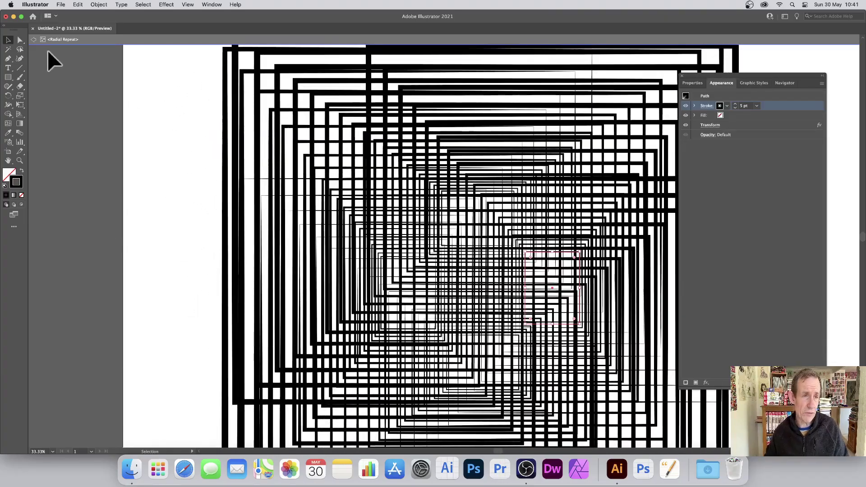
click(32, 30)
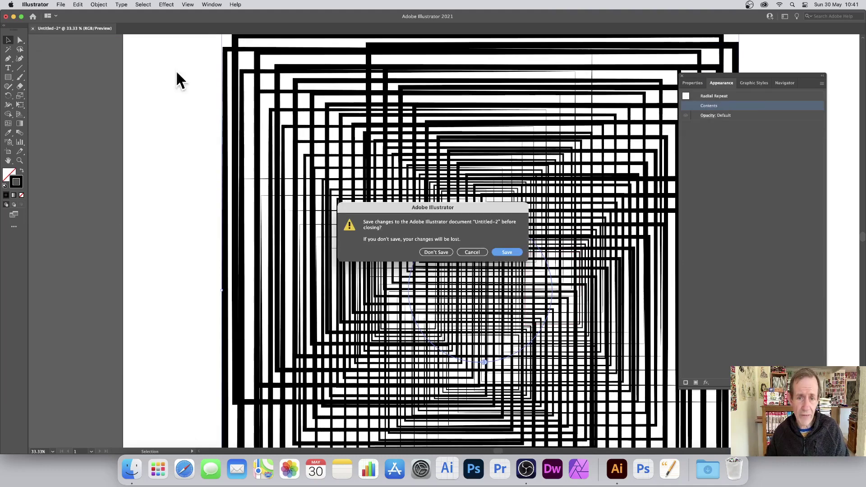
Keep the document open, nudge the pattern left, and draw a large rectangle over it.
click(466, 251)
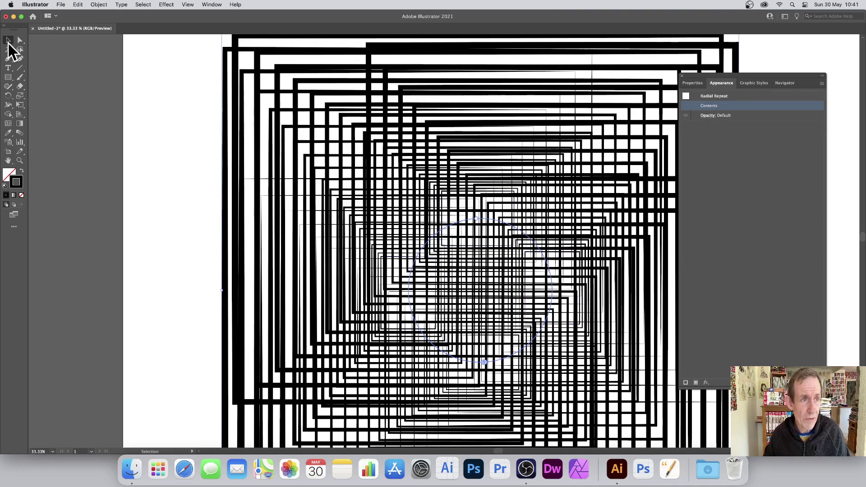
drag(301, 139, 273, 127)
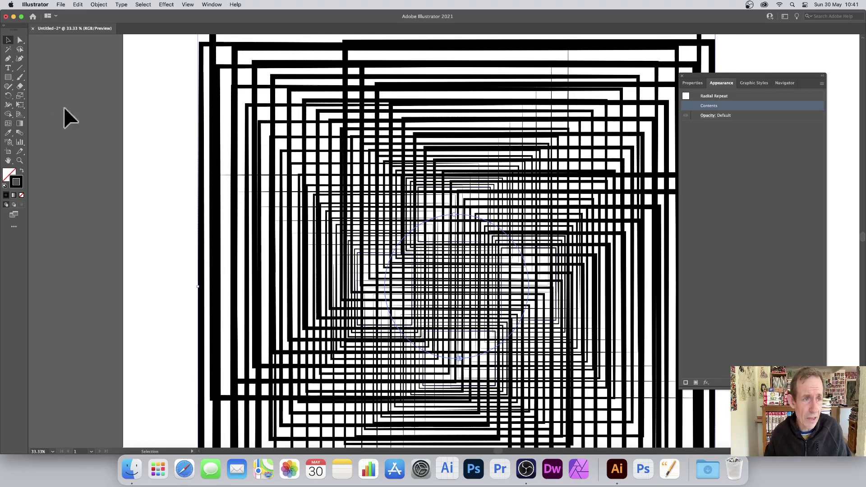
click(8, 78)
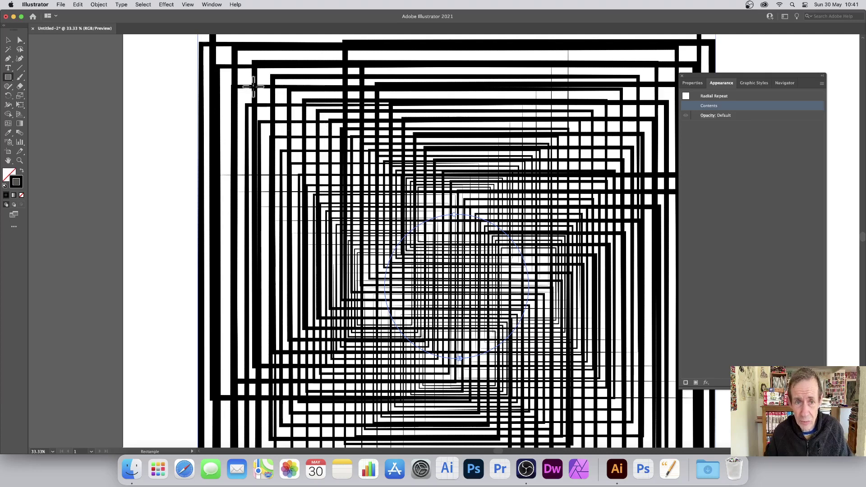
mouse_move(244, 76)
mouse_down()
mouse_move(591, 388)
mouse_move(645, 396)
mouse_move(633, 388)
mouse_up()
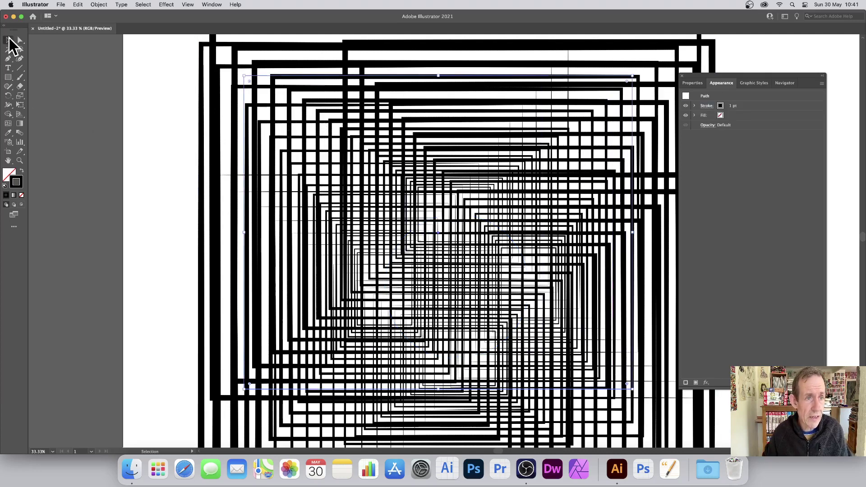
Clip the pattern inside the rectangle, then scale the clipped group down and rotate it.
drag(177, 111, 454, 236)
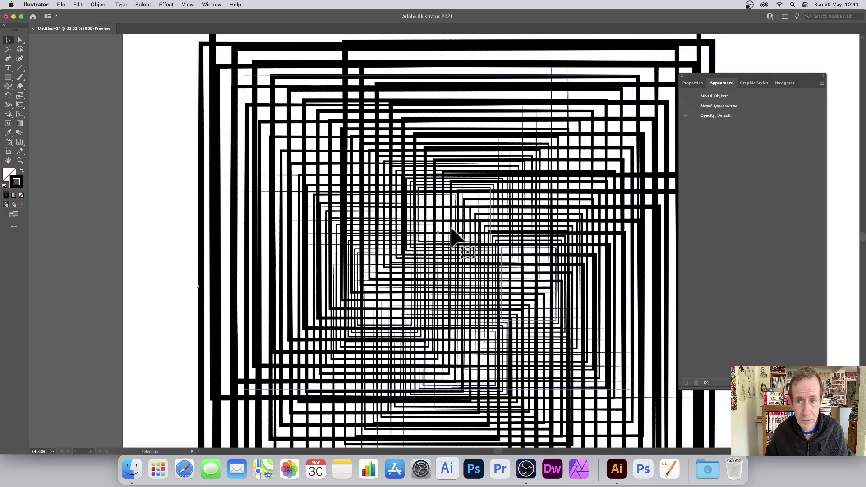
click(98, 5)
mouse_move(128, 299)
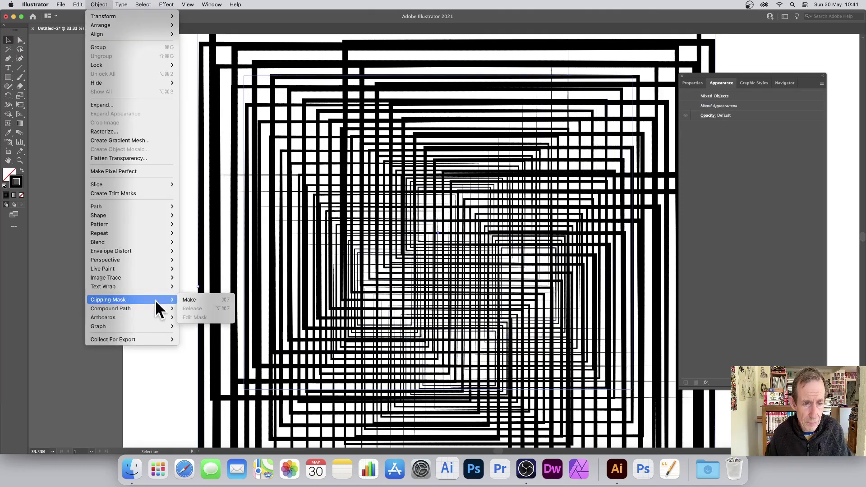
click(194, 300)
drag(244, 76, 440, 37)
drag(427, 257, 501, 194)
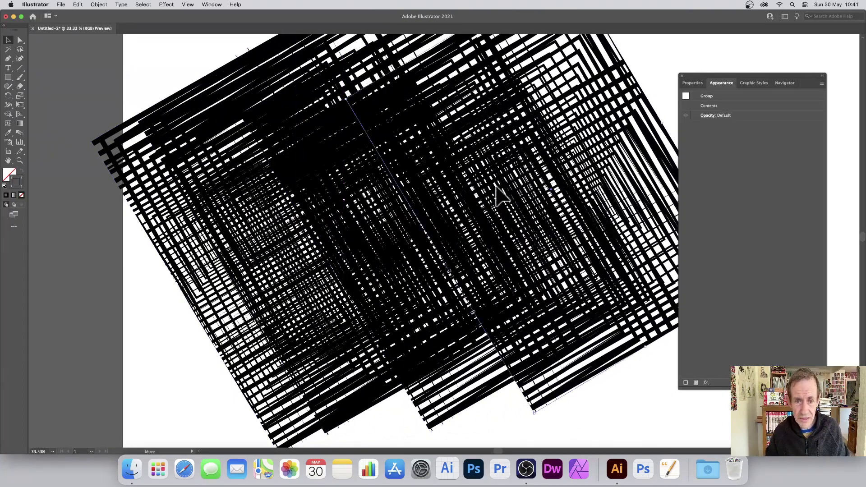